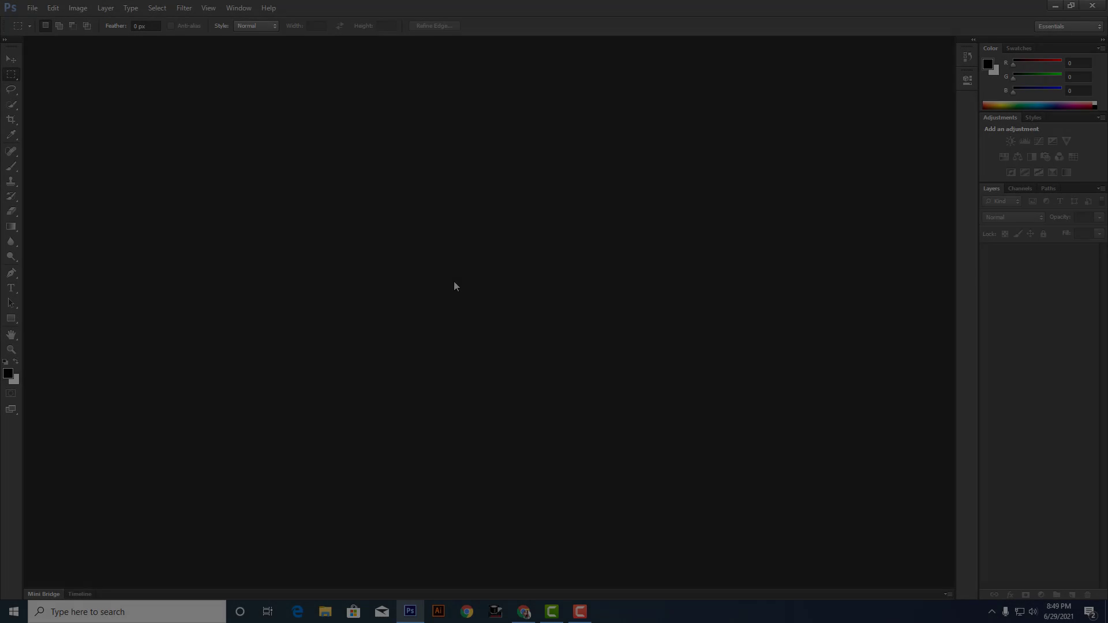
Open the portrait 1.jpg from D: New Volume > Image file as a new document.
{"action": "key", "text": "ctrl+o"}
{"action": "left_click", "coordinate": [423, 263]}
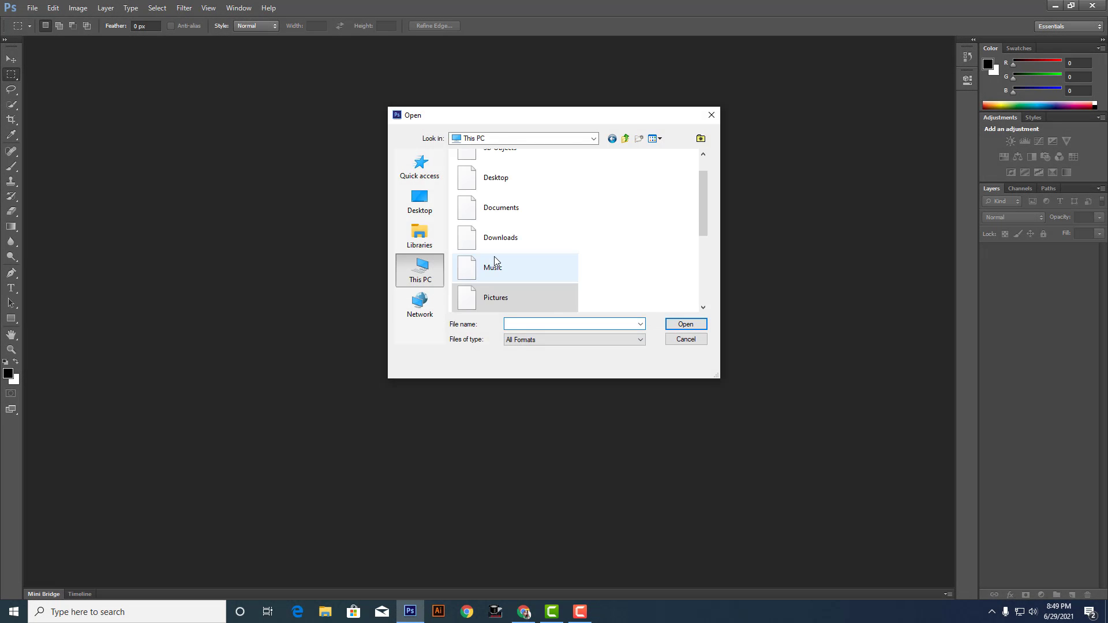
{"action": "scroll", "coordinate": [519, 265], "scroll_direction": "down", "scroll_amount": 5}
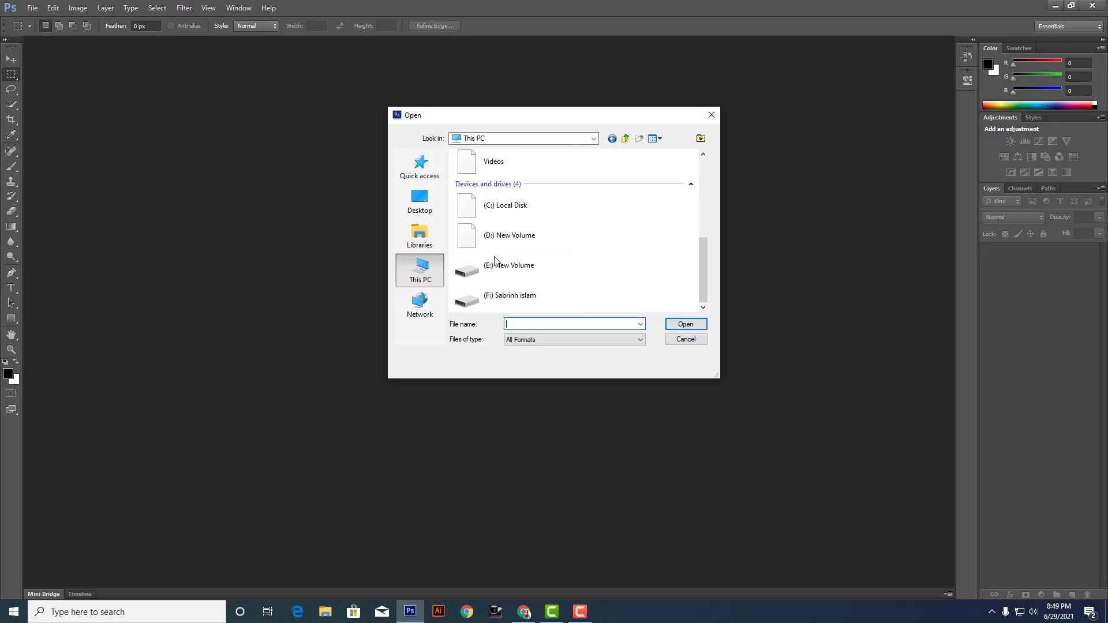
{"action": "double_click", "coordinate": [531, 233]}
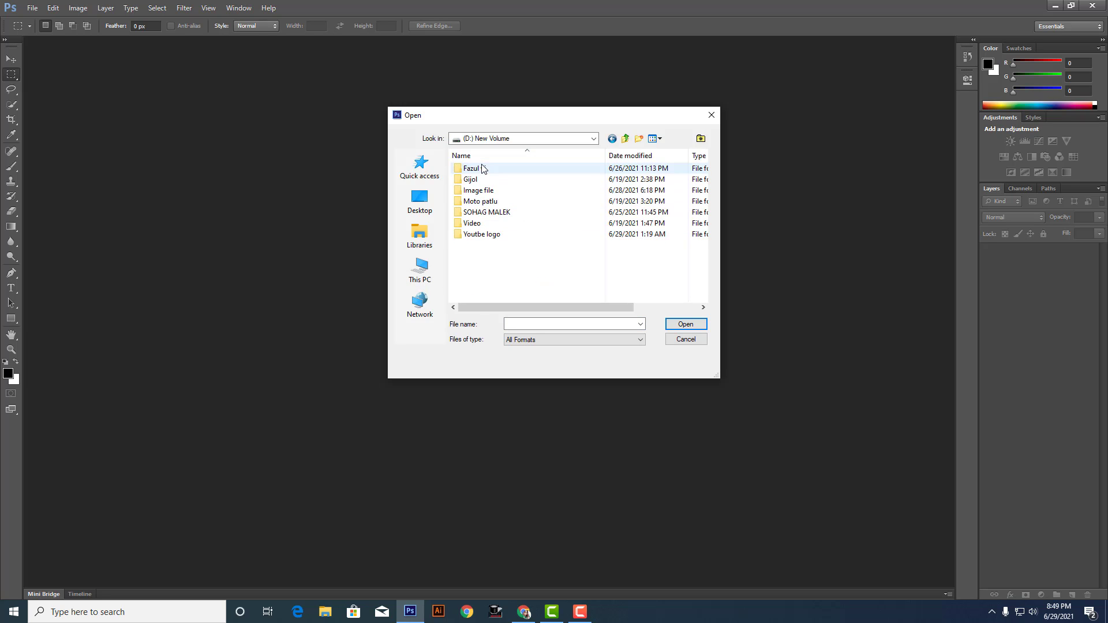
{"action": "double_click", "coordinate": [473, 168]}
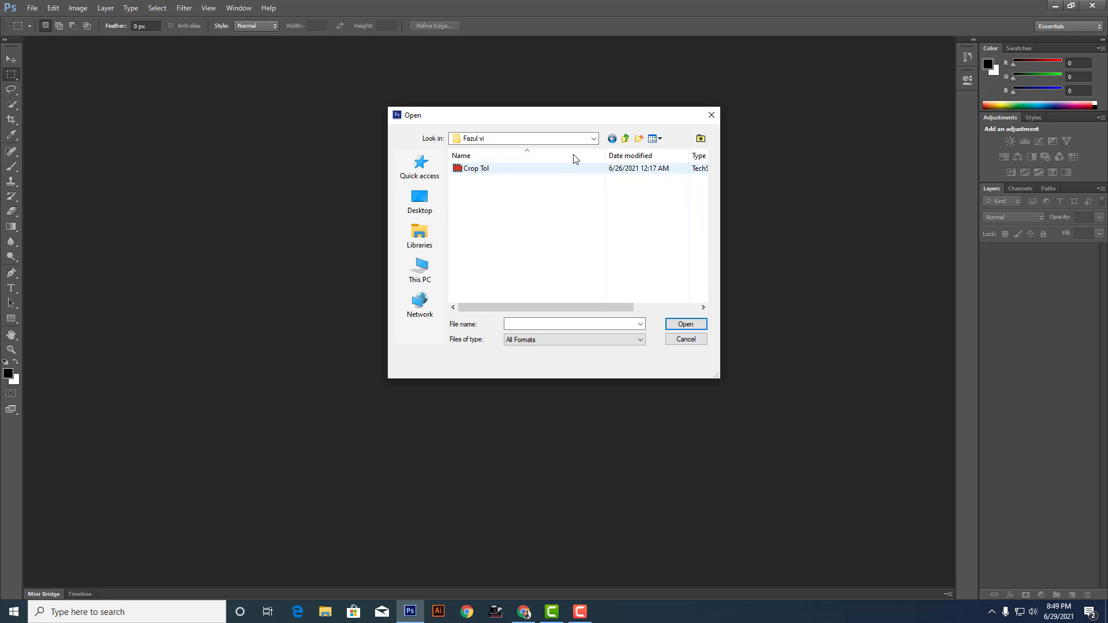
{"action": "left_click", "coordinate": [623, 141]}
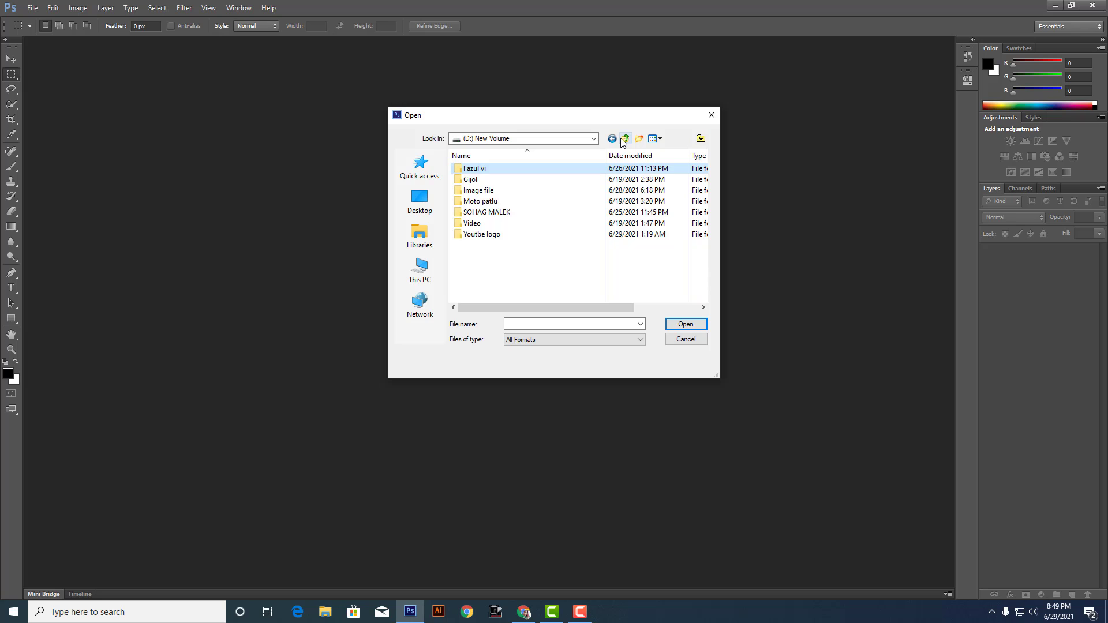
{"action": "double_click", "coordinate": [484, 190]}
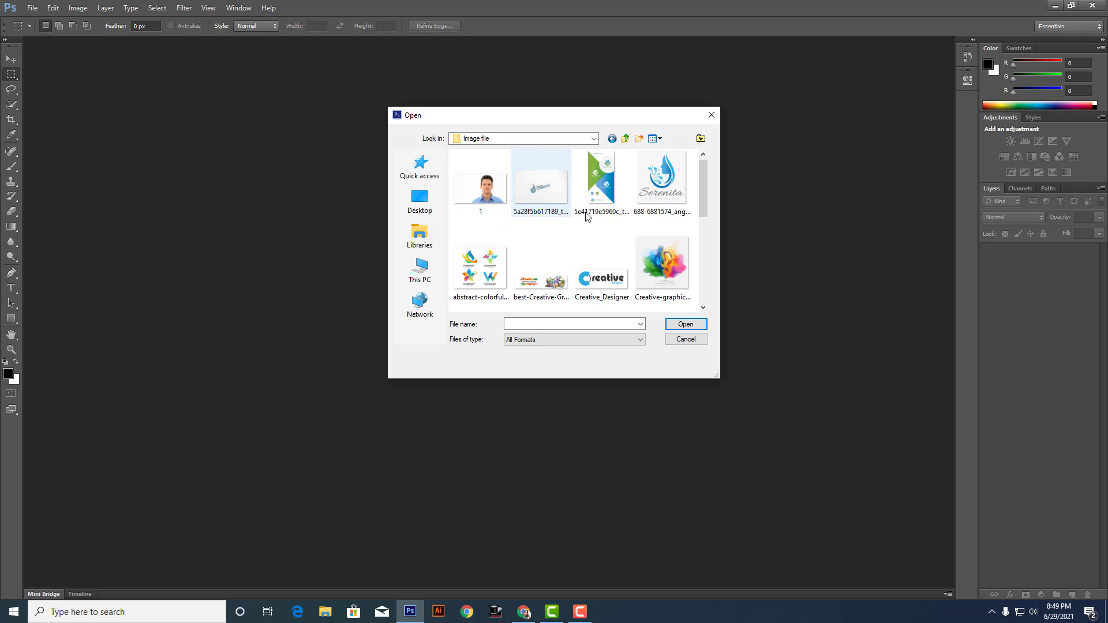
{"action": "double_click", "coordinate": [476, 185]}
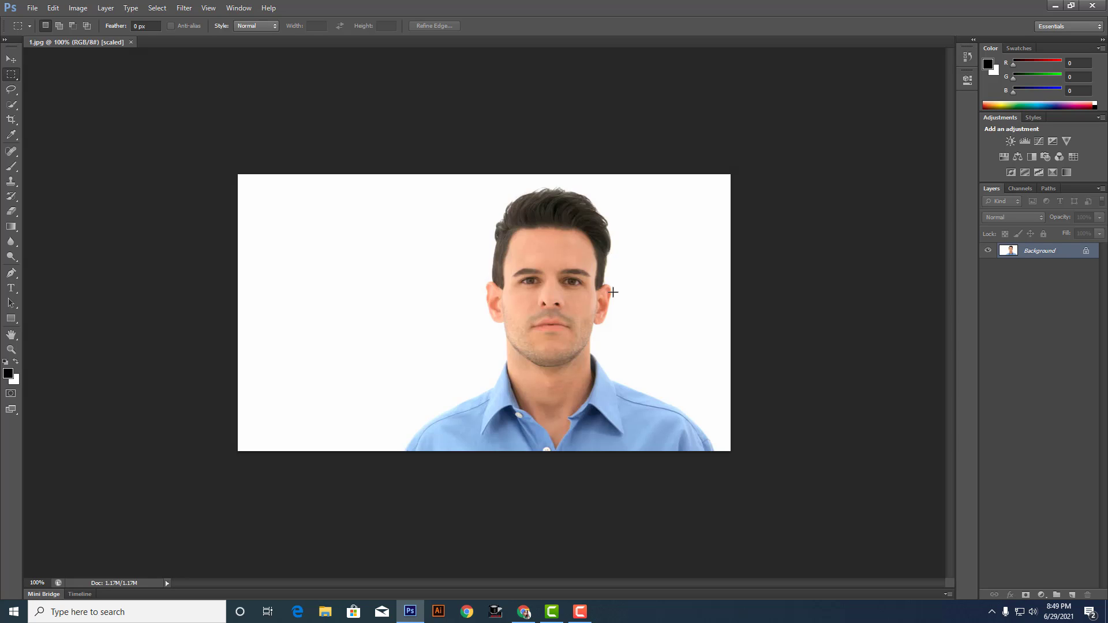
{"action": "scroll", "coordinate": [636, 342], "scroll_direction": "up", "scroll_amount": 4, "text": "alt"}
{"action": "scroll", "coordinate": [637, 342], "scroll_direction": "up", "scroll_amount": 2, "text": "alt"}
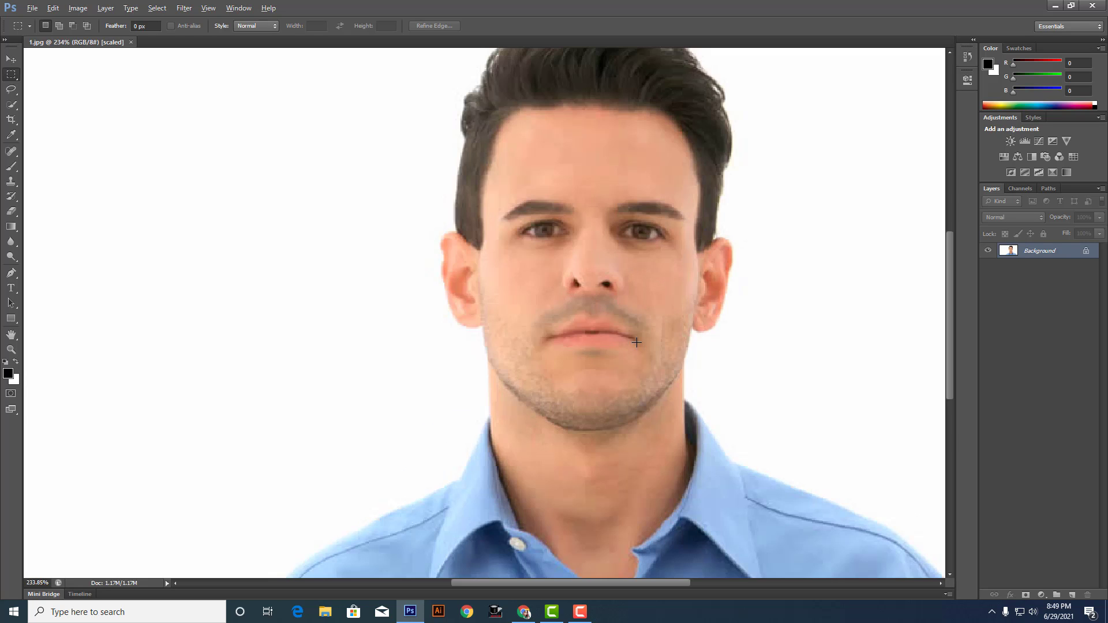
{"action": "scroll", "coordinate": [637, 346], "scroll_direction": "down", "scroll_amount": 2, "text": "alt"}
{"action": "scroll", "coordinate": [636, 348], "scroll_direction": "down", "scroll_amount": 1, "text": "alt"}
{"action": "scroll", "coordinate": [657, 333], "scroll_direction": "up", "scroll_amount": 5, "text": "alt"}
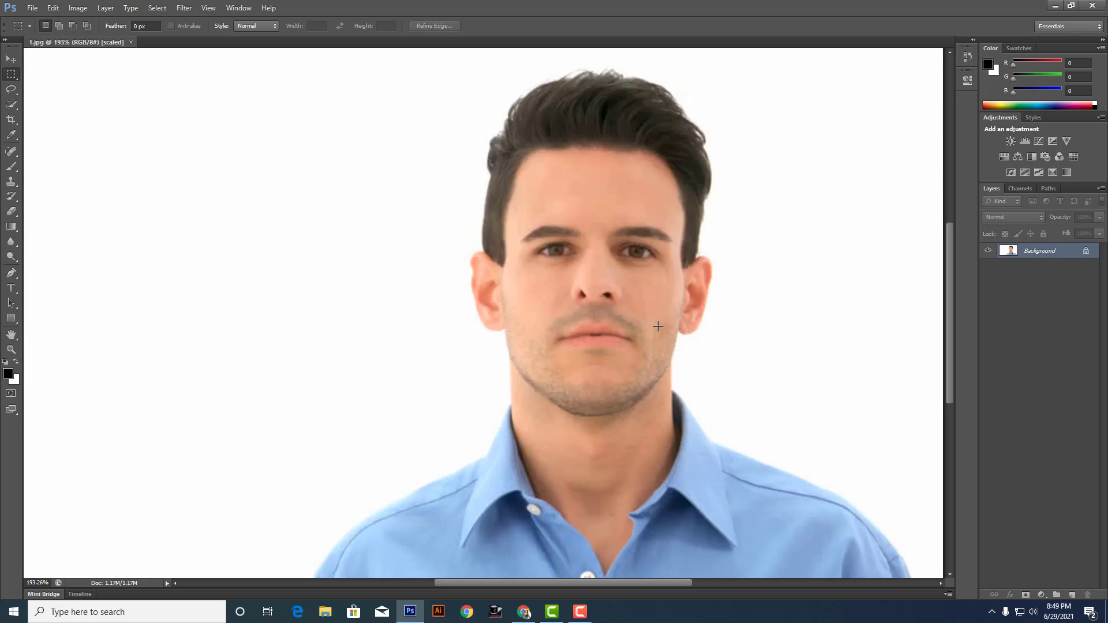
{"action": "scroll", "coordinate": [658, 330], "scroll_direction": "down", "scroll_amount": 3, "text": "alt"}
{"action": "scroll", "coordinate": [658, 332], "scroll_direction": "down", "scroll_amount": 3, "text": "alt"}
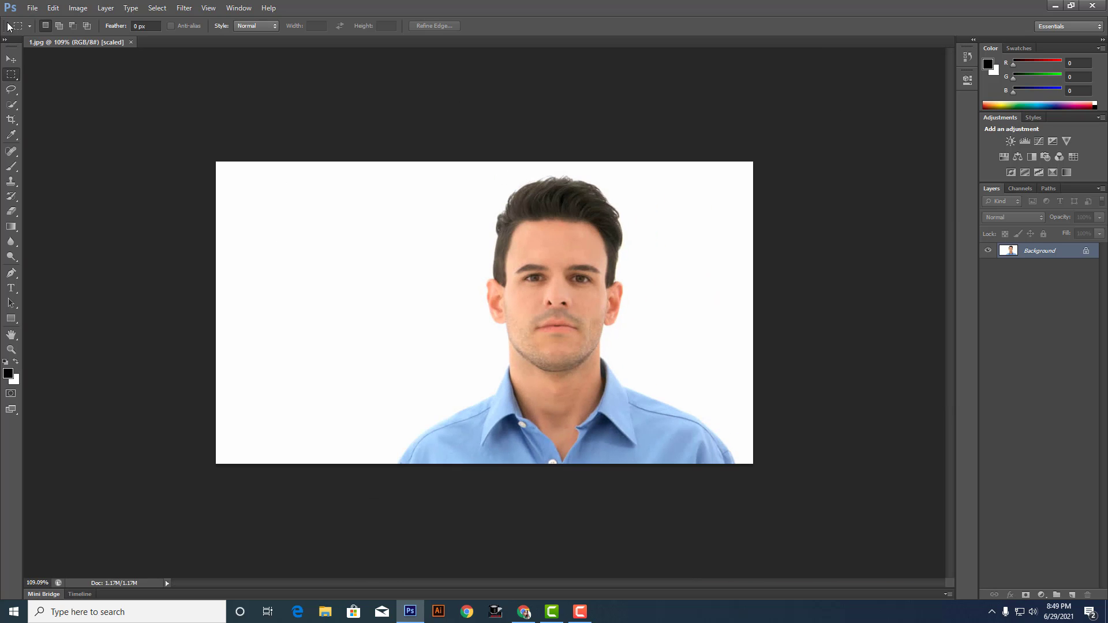
Set Image Size resolution to 200 pixels/inch (2367 × 1333 px) and fit the image on screen.
{"action": "left_click", "coordinate": [78, 8]}
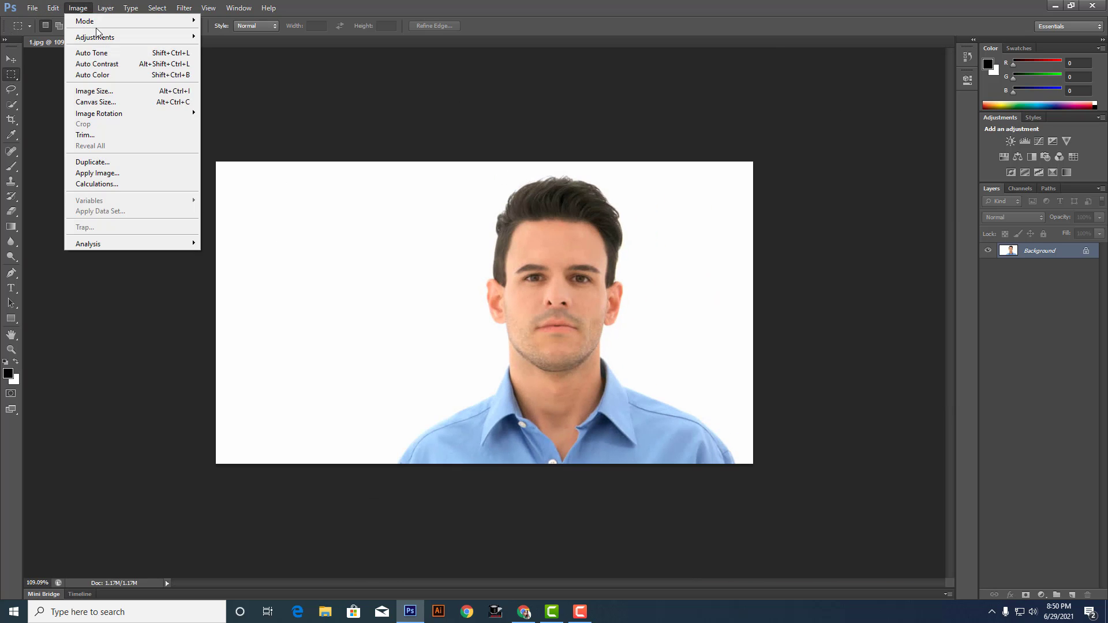
{"action": "left_click", "coordinate": [145, 91]}
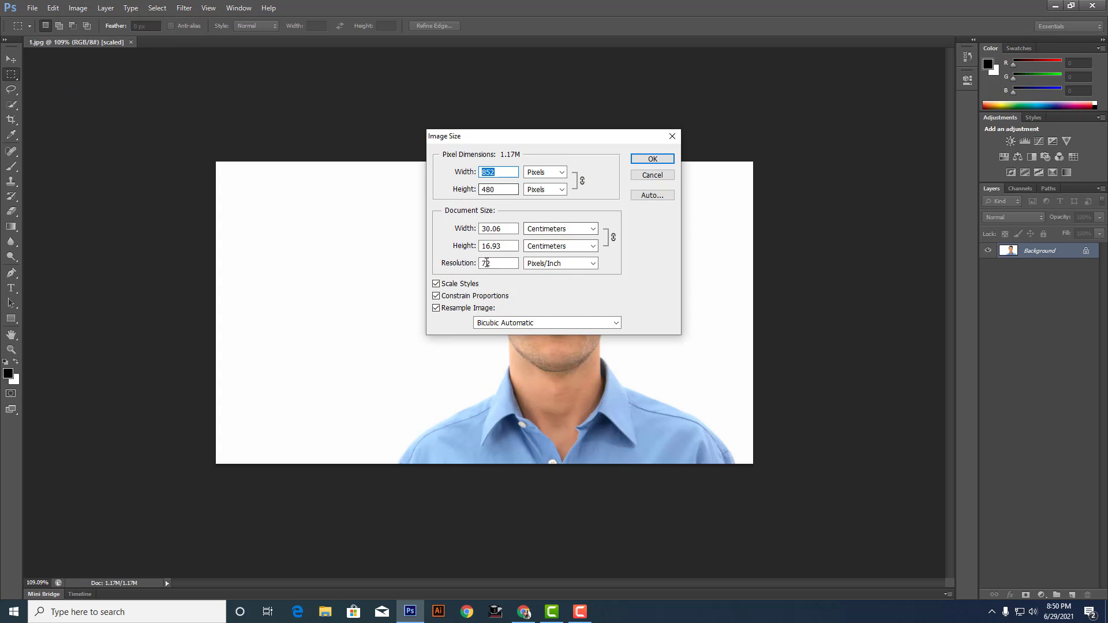
{"action": "double_click", "coordinate": [486, 262]}
{"action": "type", "text": "20"}
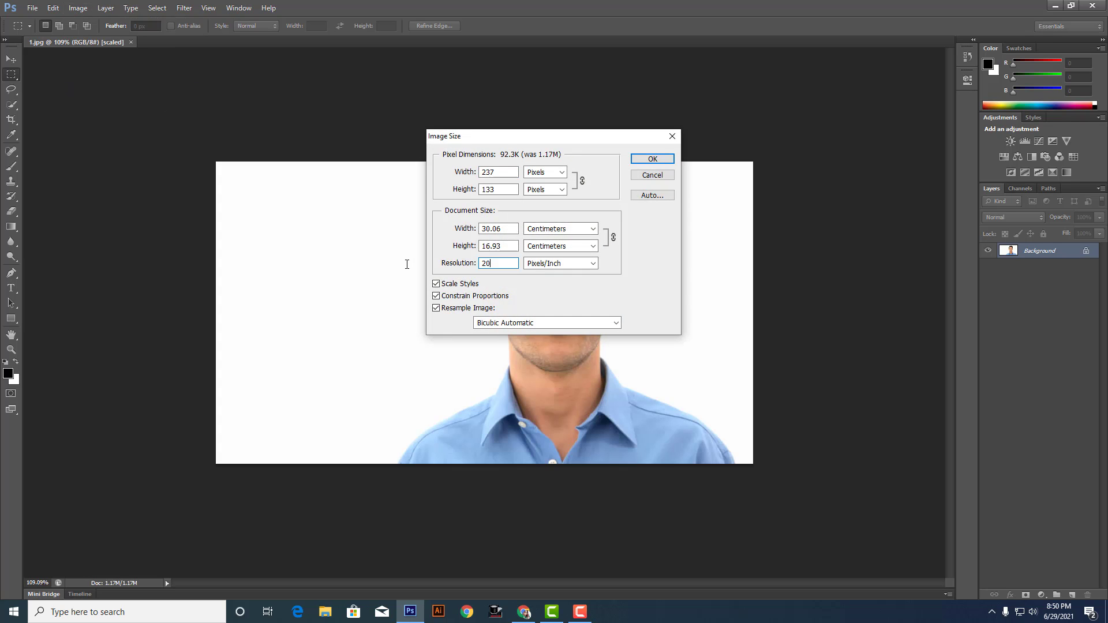
{"action": "type", "text": "0"}
{"action": "key", "text": "Return"}
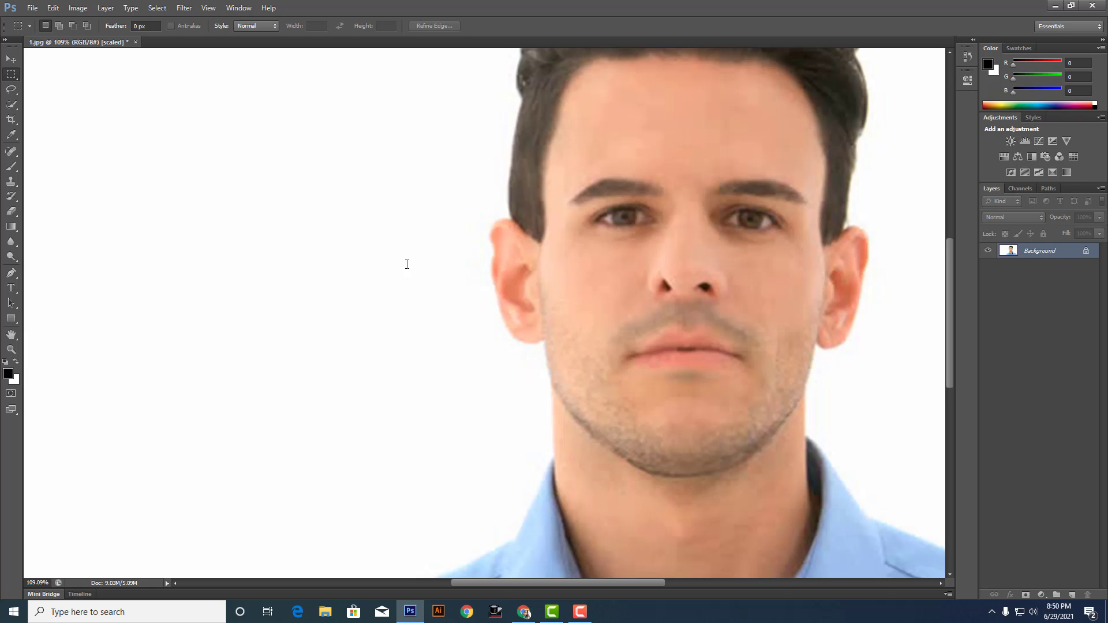
{"action": "key", "text": "ctrl+0"}
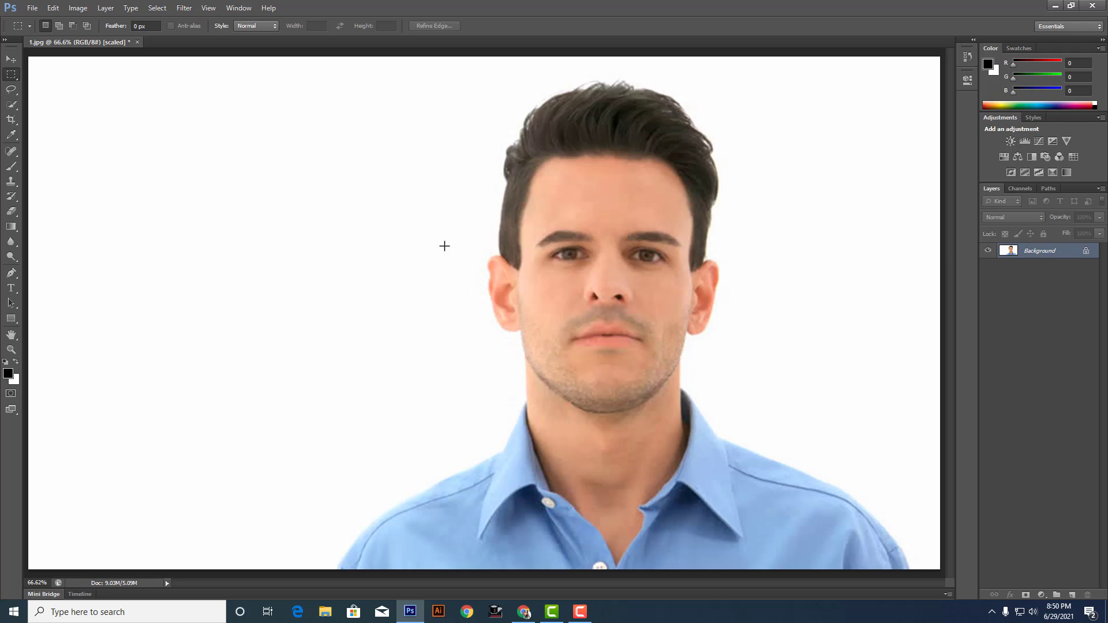
{"action": "left_click", "coordinate": [11, 119]}
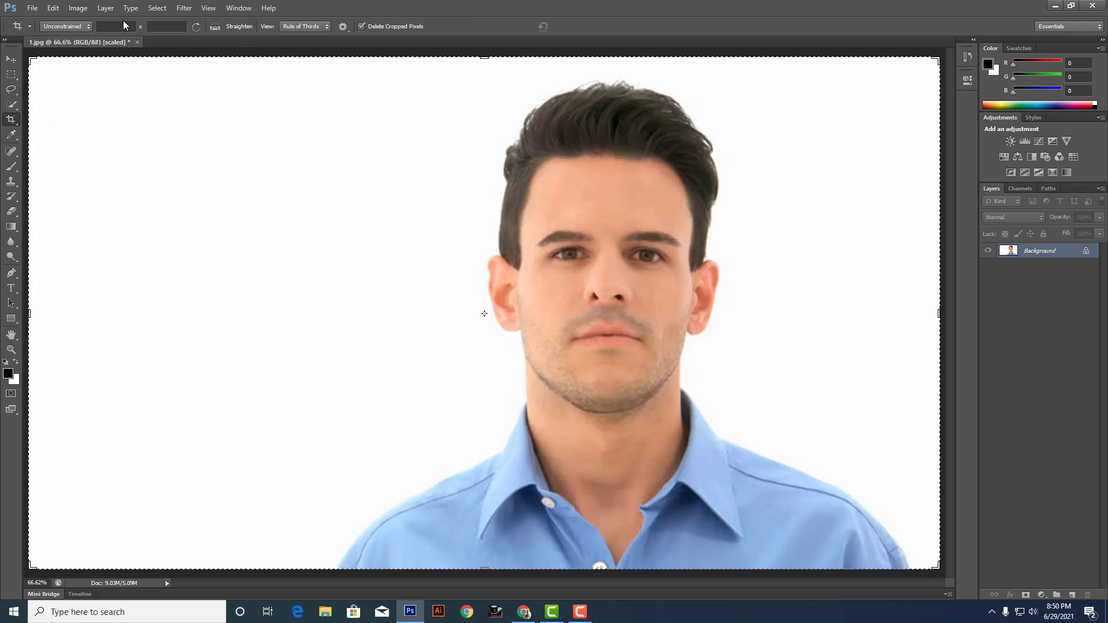
{"action": "left_click", "coordinate": [125, 27]}
{"action": "left_click", "coordinate": [184, 28]}
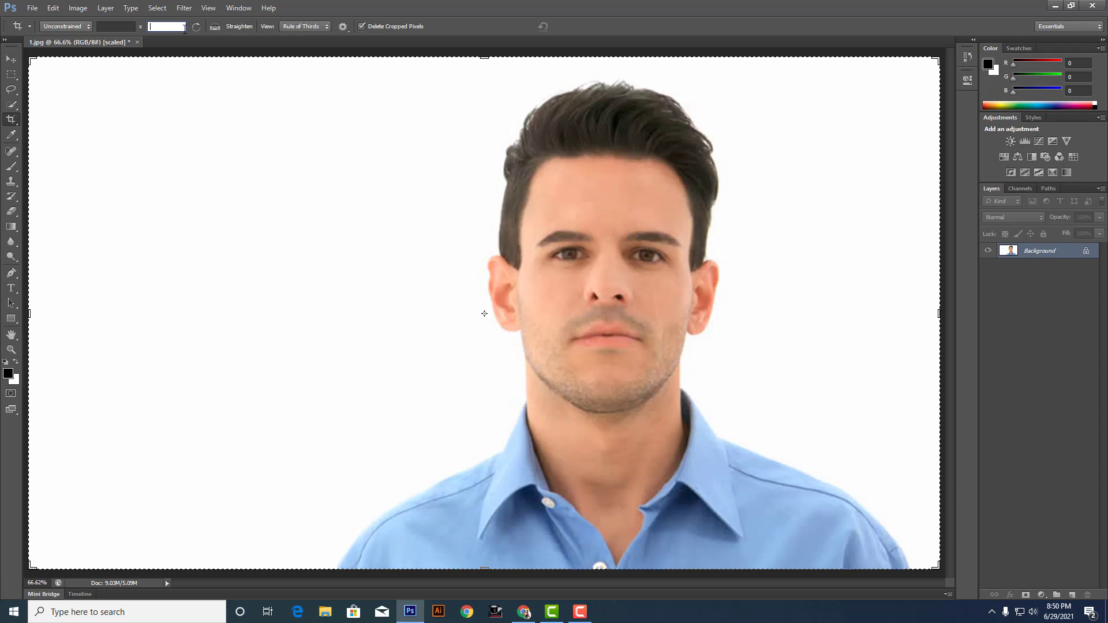
{"action": "left_click", "coordinate": [129, 27]}
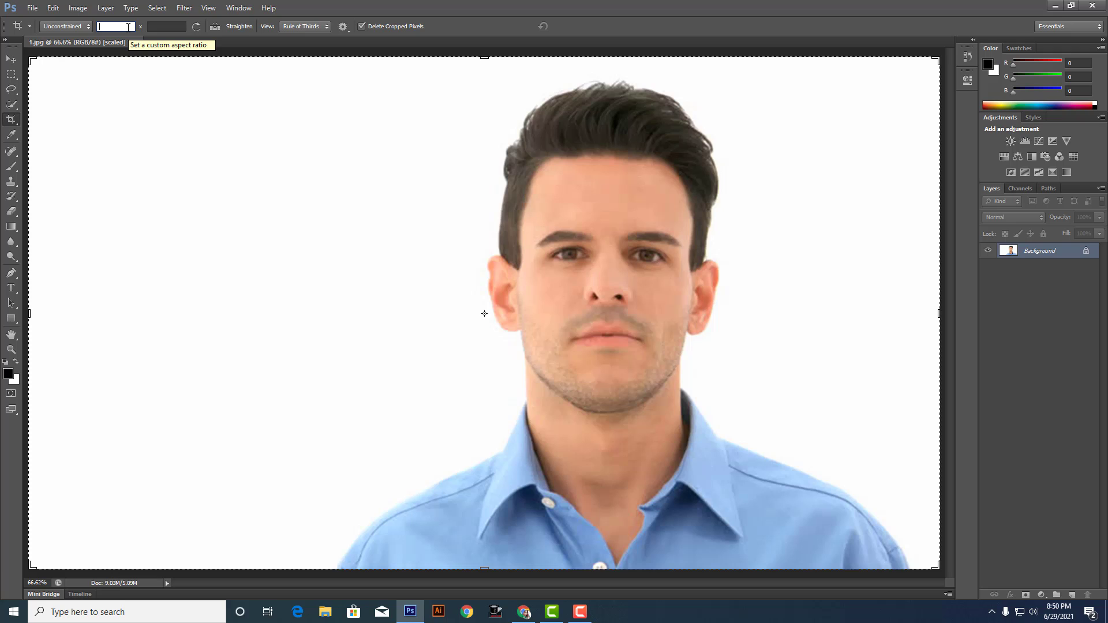
{"action": "left_click", "coordinate": [153, 26]}
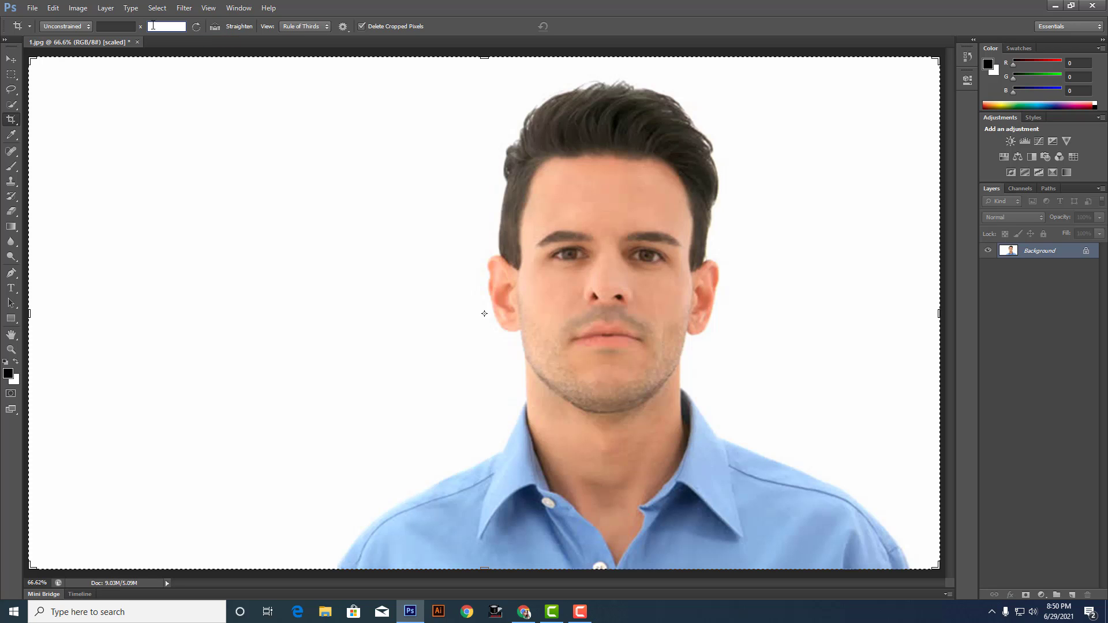
{"action": "left_click", "coordinate": [116, 27]}
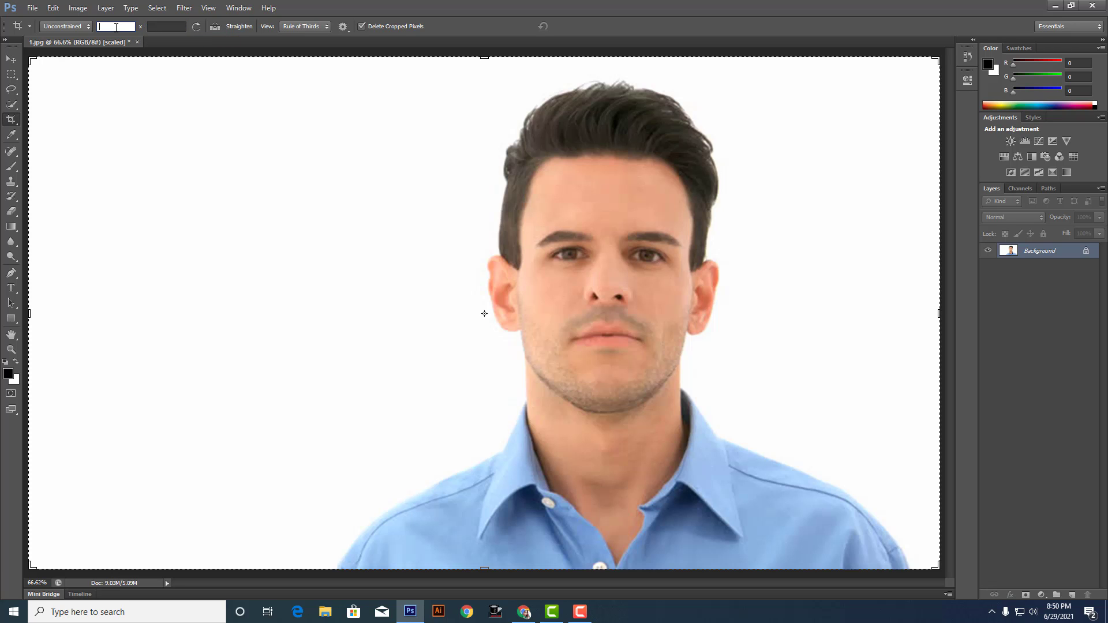
{"action": "type", "text": "30"}
{"action": "type", "text": "mm"}
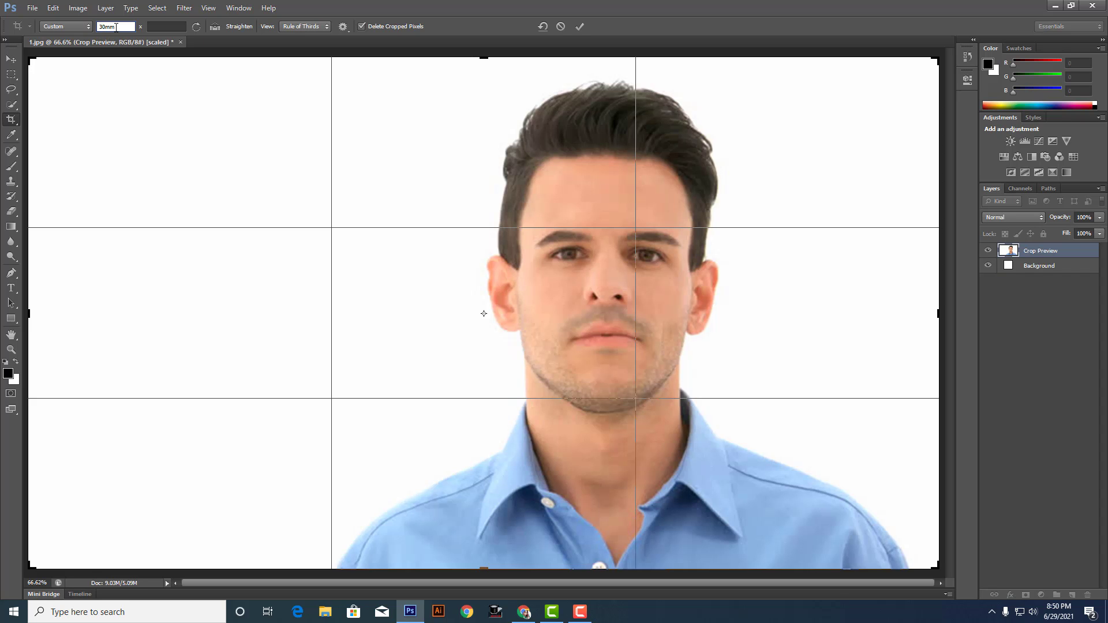
{"action": "key", "text": "Tab"}
{"action": "type", "text": "4"}
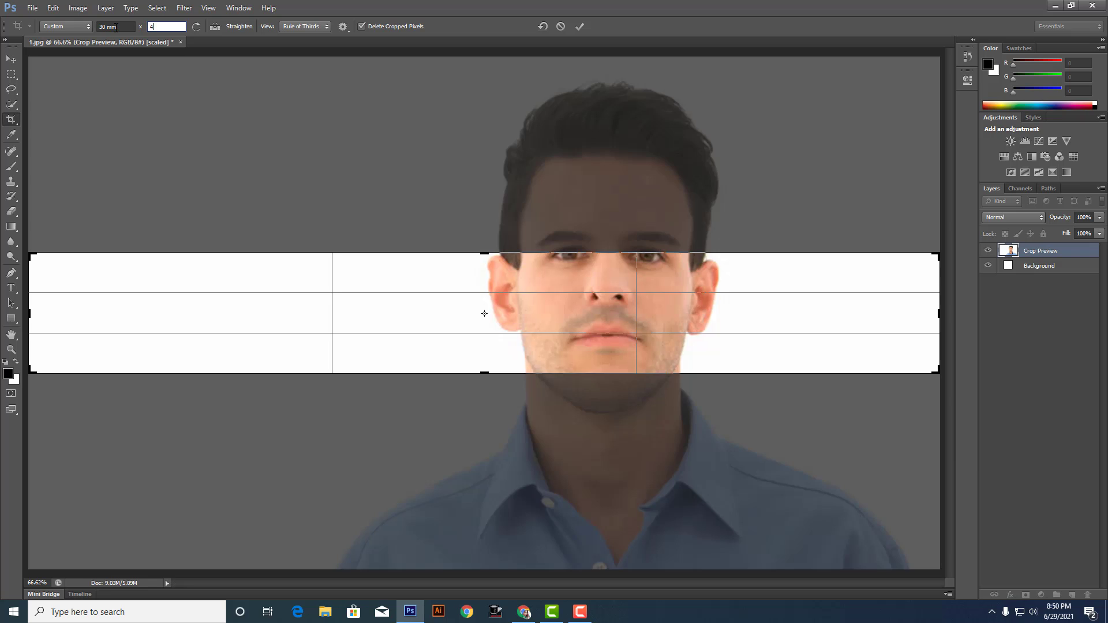
{"action": "type", "text": "00"}
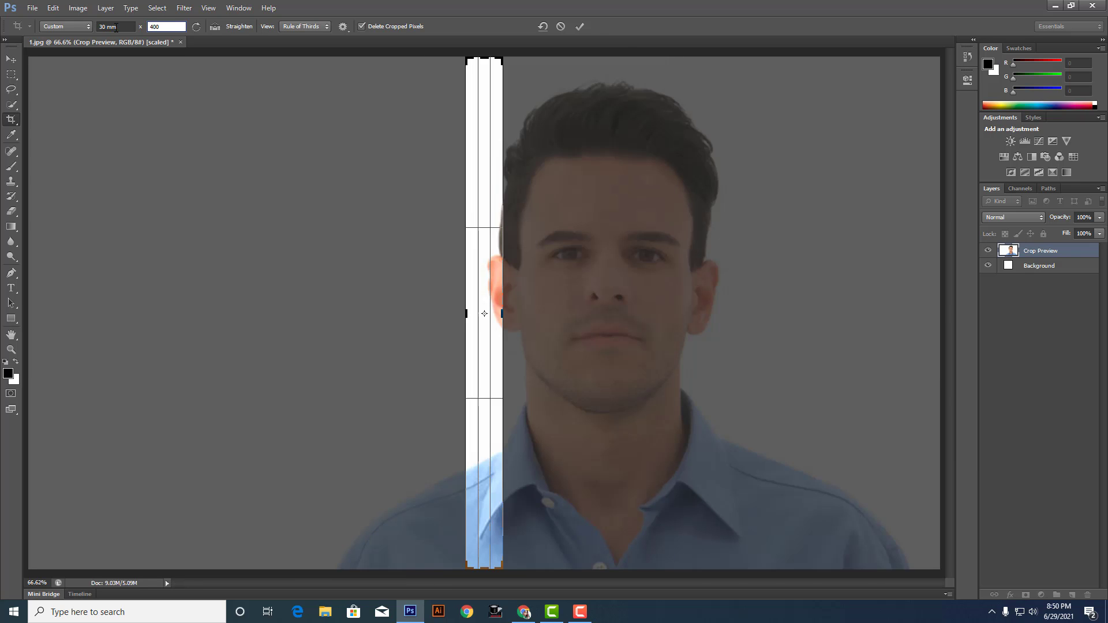
{"action": "key", "text": "BackSpace"}
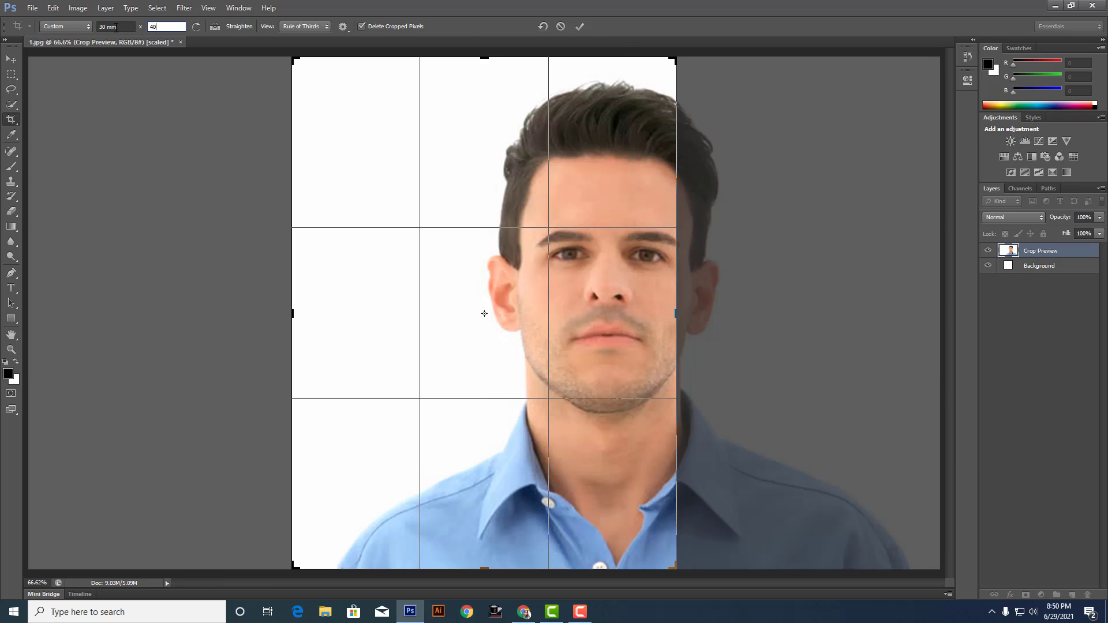
{"action": "type", "text": "m"}
{"action": "key", "text": "Return"}
{"action": "key", "text": "ctrl+minus"}
{"action": "mouse_move", "coordinate": [482, 269]}
{"action": "left_mouse_down"}
{"action": "mouse_move", "coordinate": [375, 253]}
{"action": "mouse_move", "coordinate": [361, 266]}
{"action": "mouse_move", "coordinate": [382, 254]}
{"action": "left_mouse_up"}
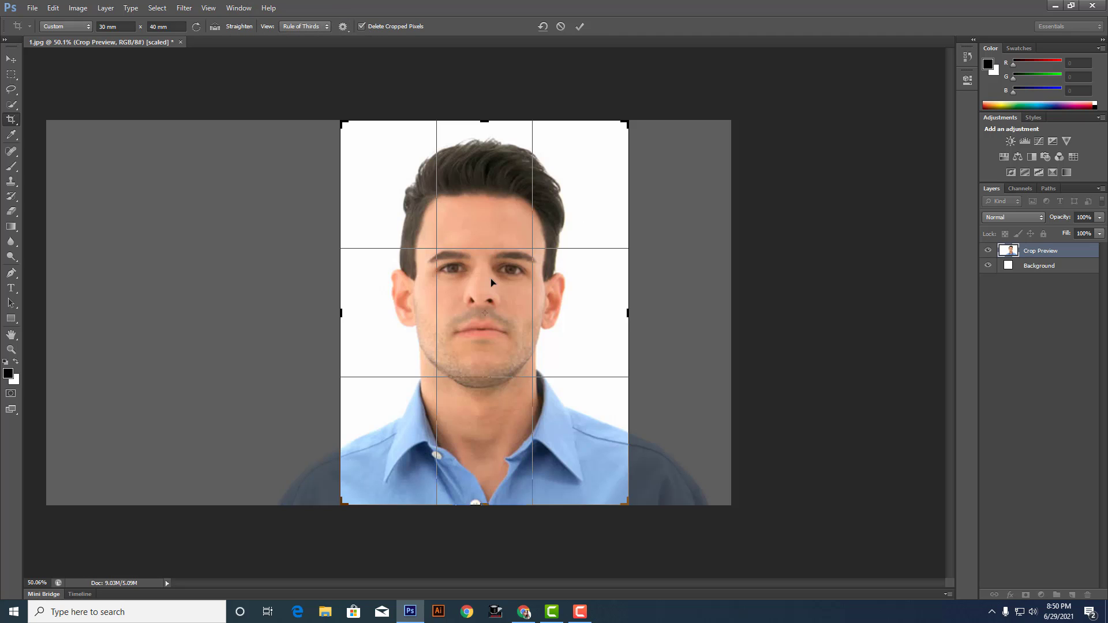
{"action": "left_click", "coordinate": [585, 26]}
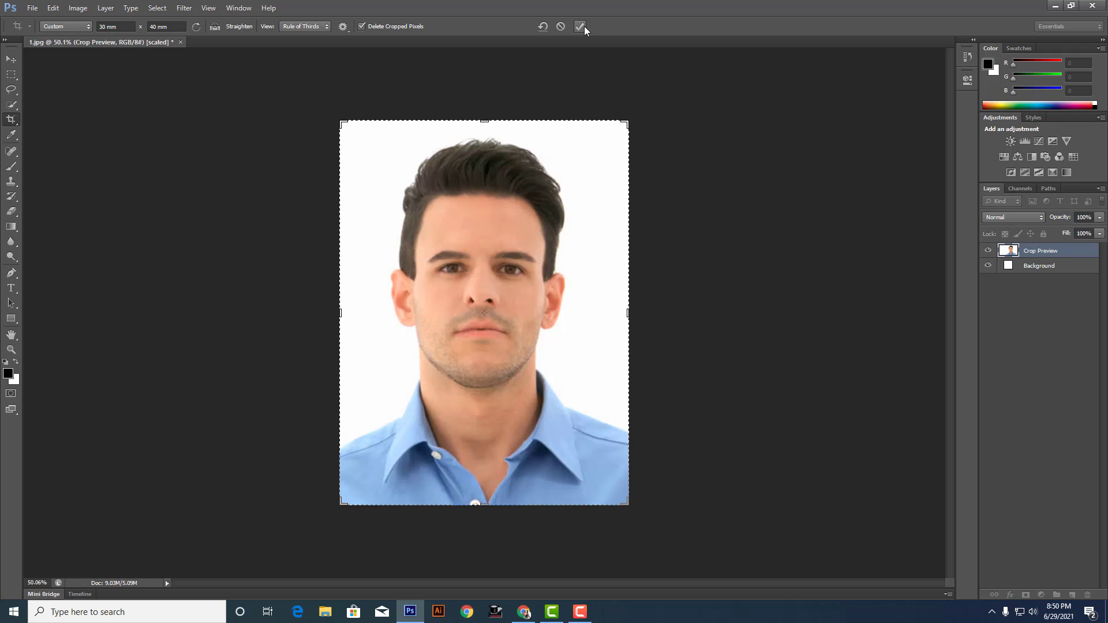
{"action": "left_click", "coordinate": [542, 26]}
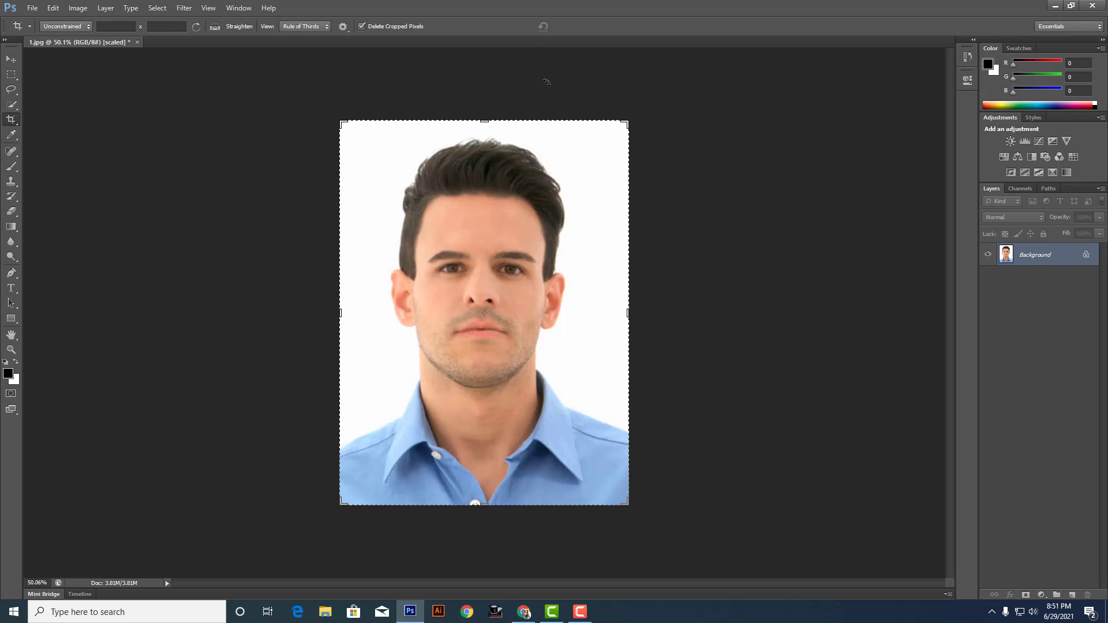
{"action": "left_click", "coordinate": [537, 154]}
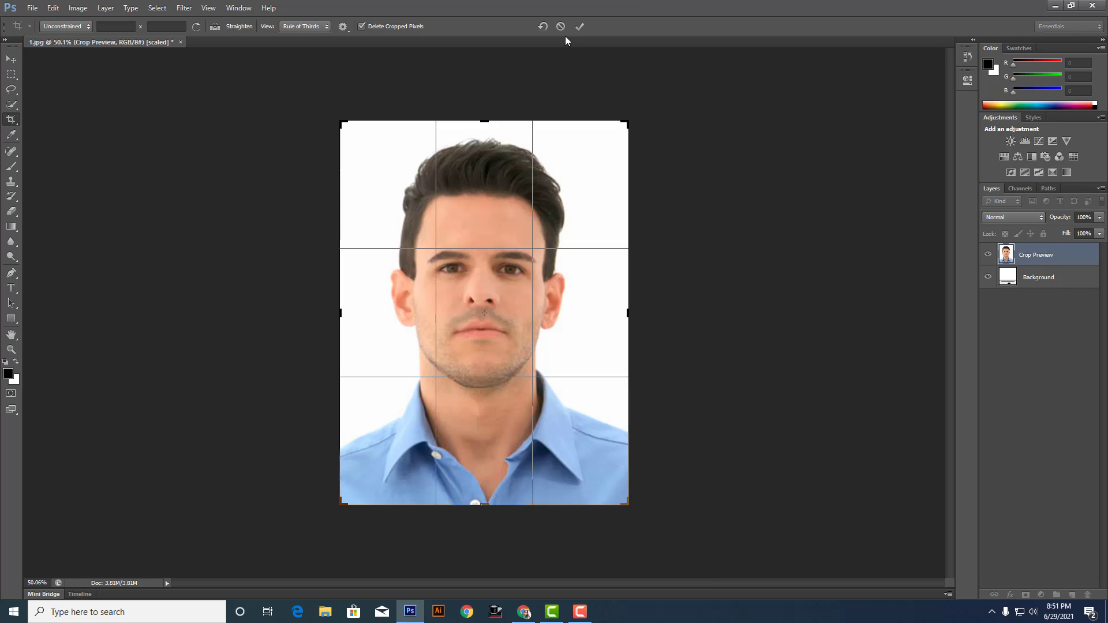
{"action": "key", "text": "Return"}
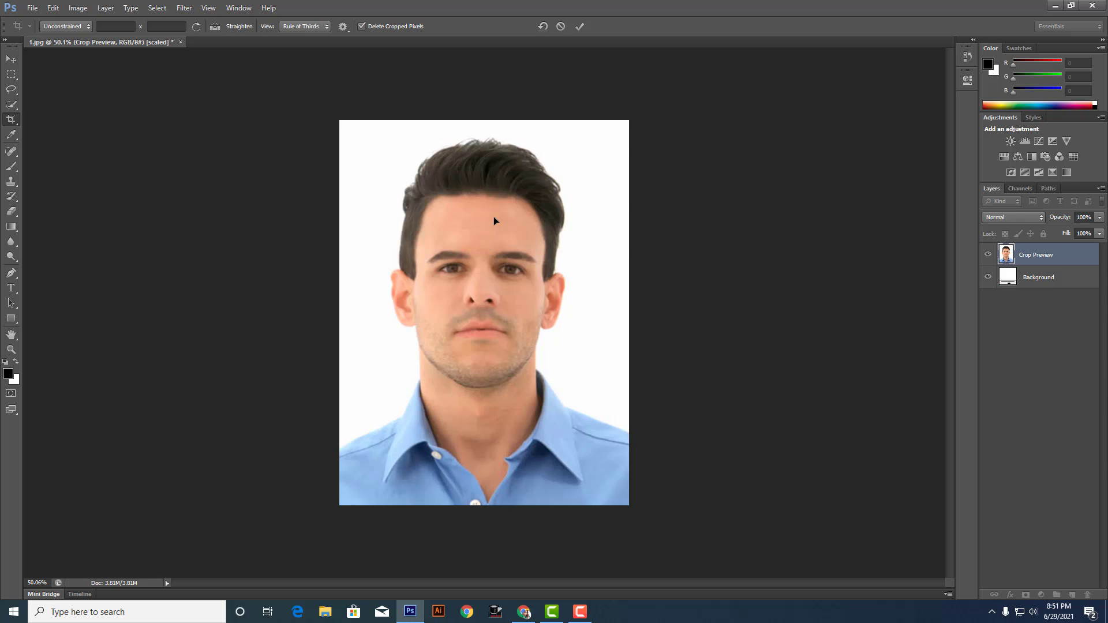
{"action": "key", "text": "v"}
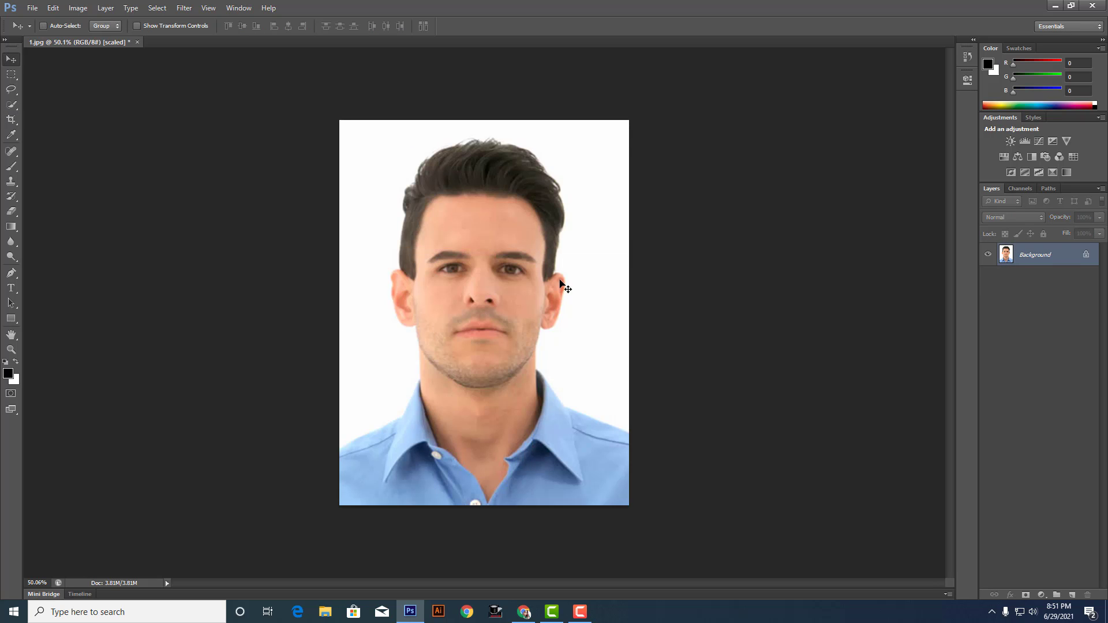
{"action": "scroll", "coordinate": [562, 287], "scroll_direction": "down", "scroll_amount": 3}
{"action": "scroll", "coordinate": [563, 324], "scroll_direction": "down", "scroll_amount": 1}
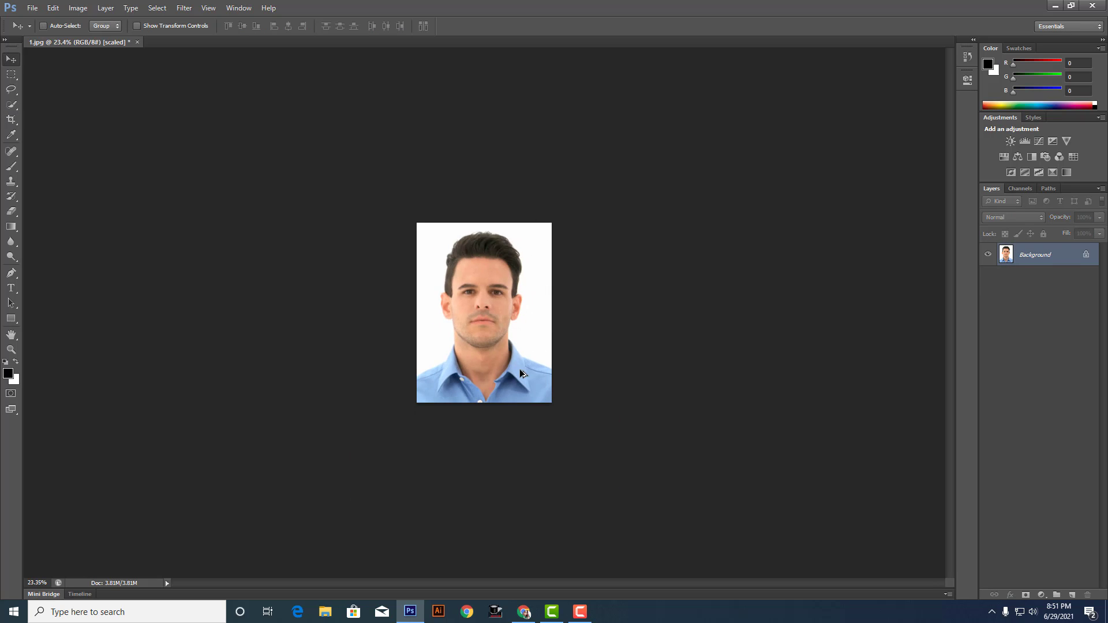
{"action": "scroll", "coordinate": [520, 372], "scroll_direction": "up", "scroll_amount": 2}
{"action": "scroll", "coordinate": [520, 372], "scroll_direction": "up", "scroll_amount": 3}
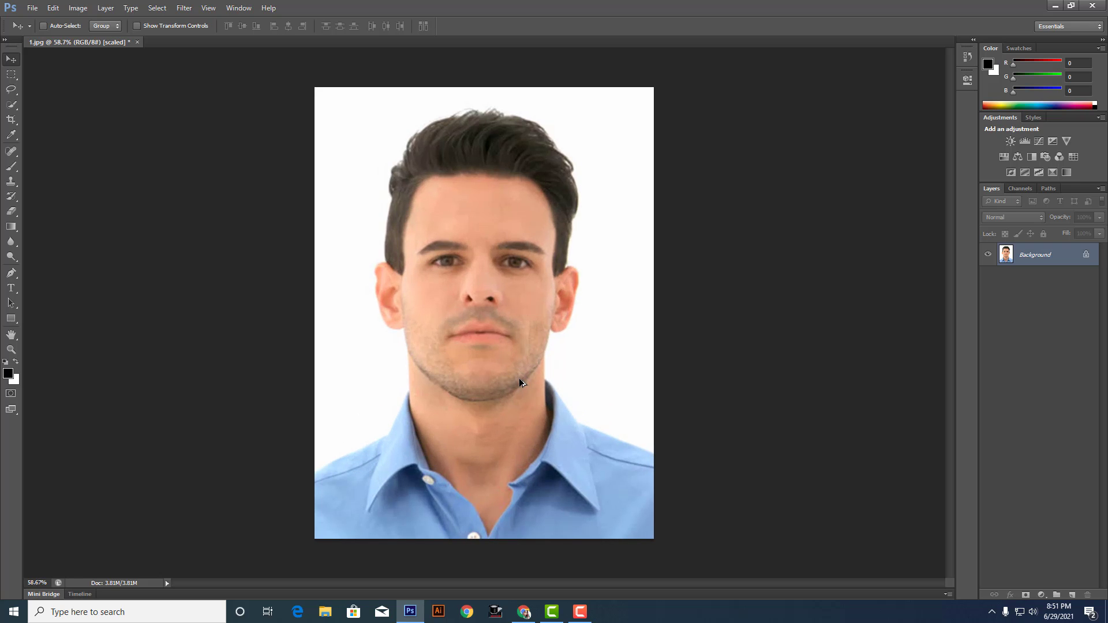
{"action": "scroll", "coordinate": [518, 382], "scroll_direction": "down", "scroll_amount": 2}
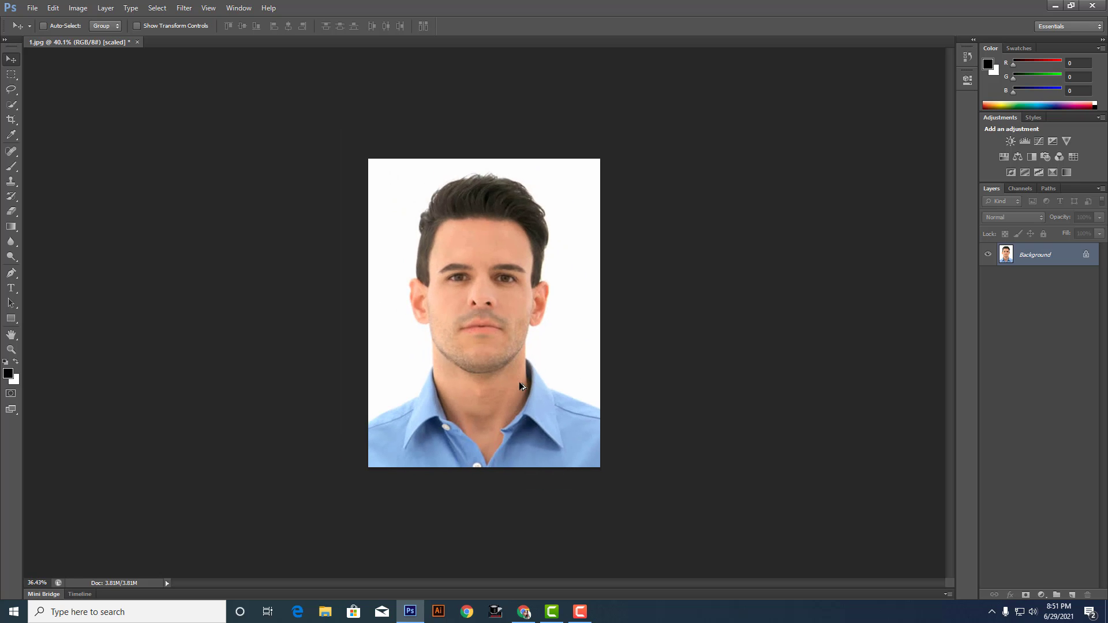
{"action": "scroll", "coordinate": [520, 381], "scroll_direction": "down", "scroll_amount": 2}
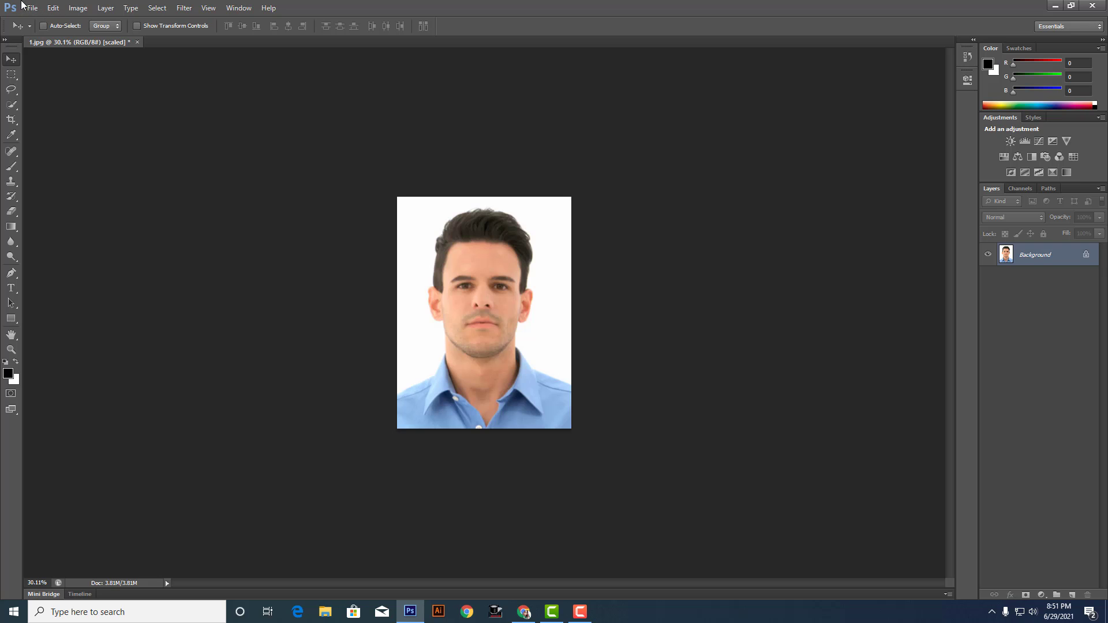
Create a new white-background document from the International Paper A4 preset.
{"action": "left_click", "coordinate": [29, 8]}
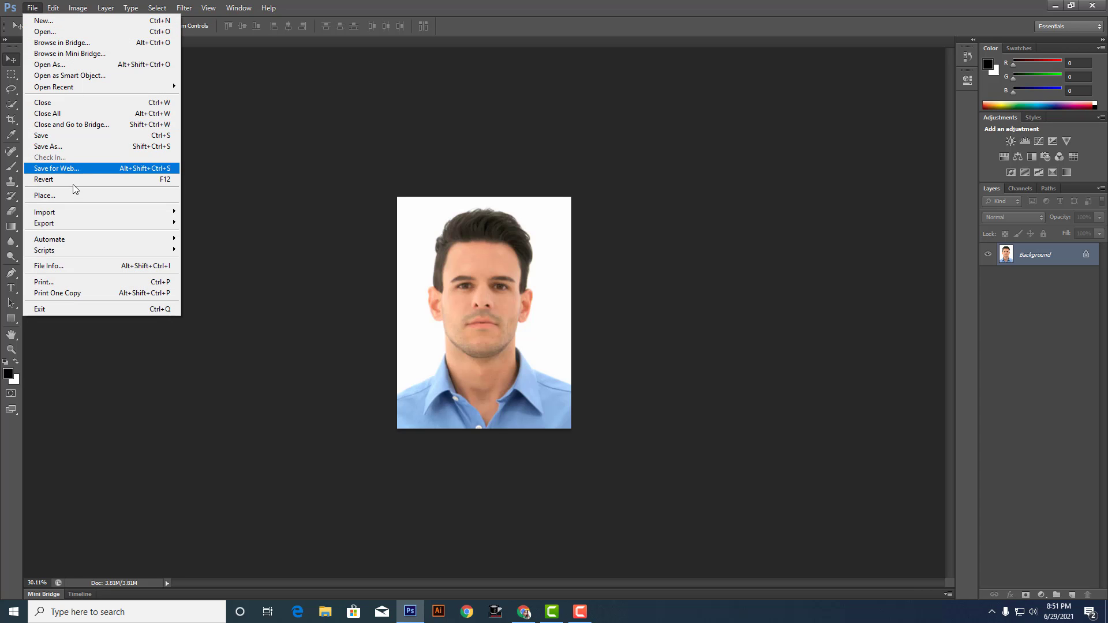
{"action": "left_click", "coordinate": [67, 22]}
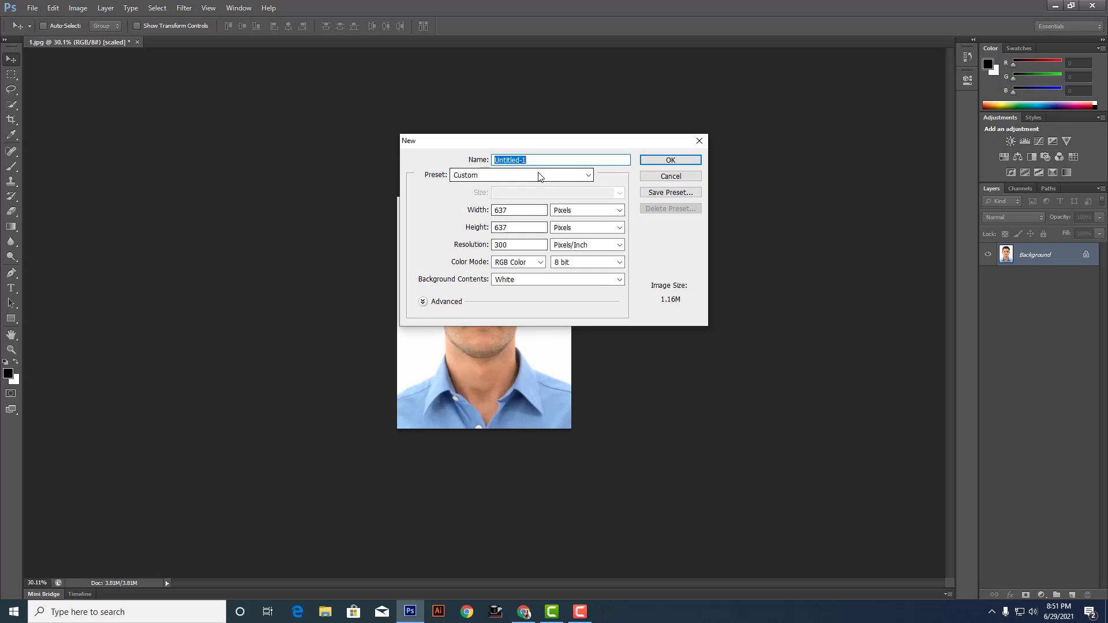
{"action": "left_click", "coordinate": [539, 176]}
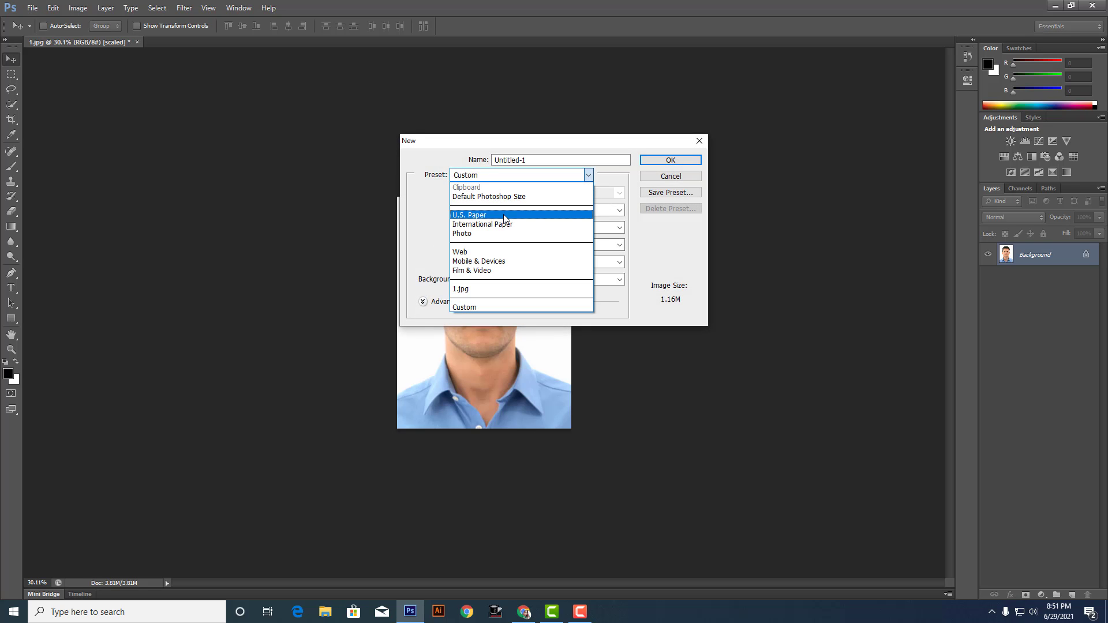
{"action": "left_click", "coordinate": [496, 215]}
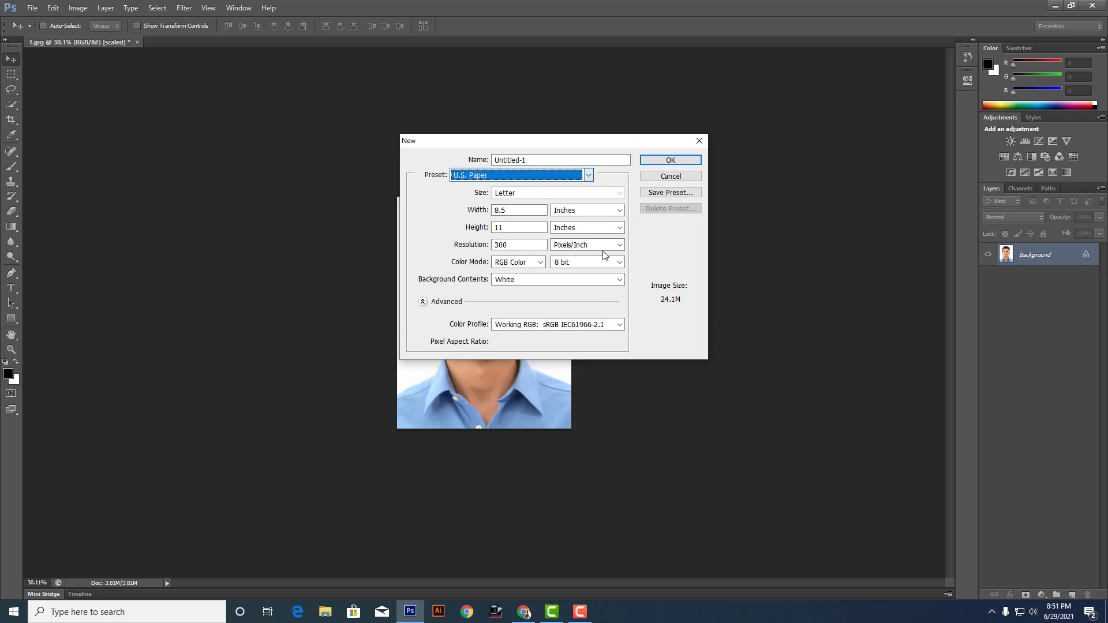
{"action": "left_click", "coordinate": [555, 193]}
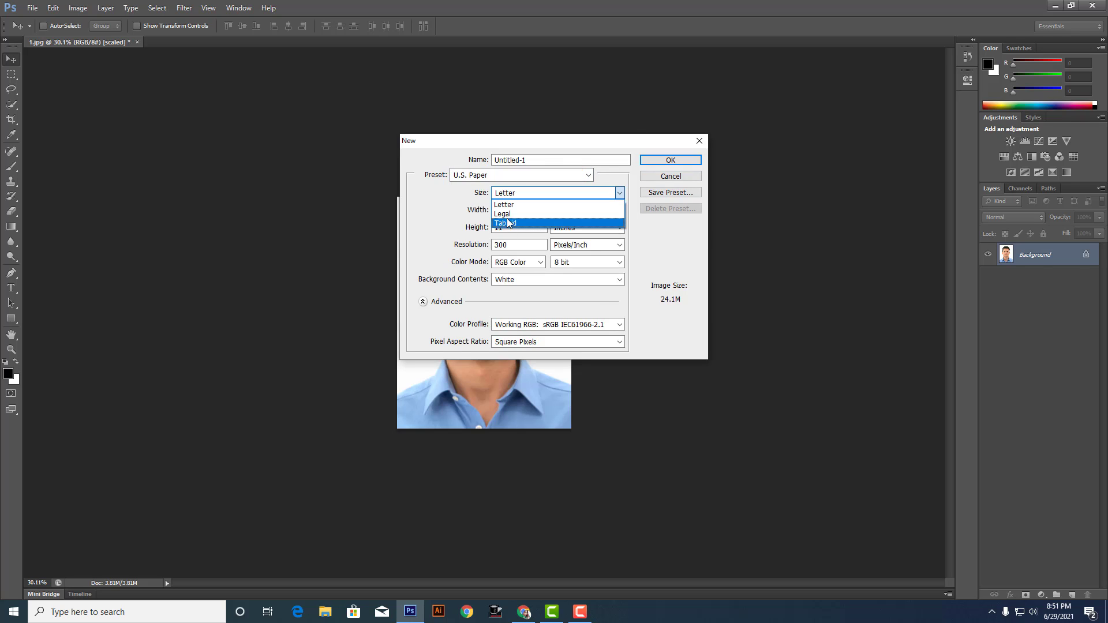
{"action": "left_click", "coordinate": [509, 171]}
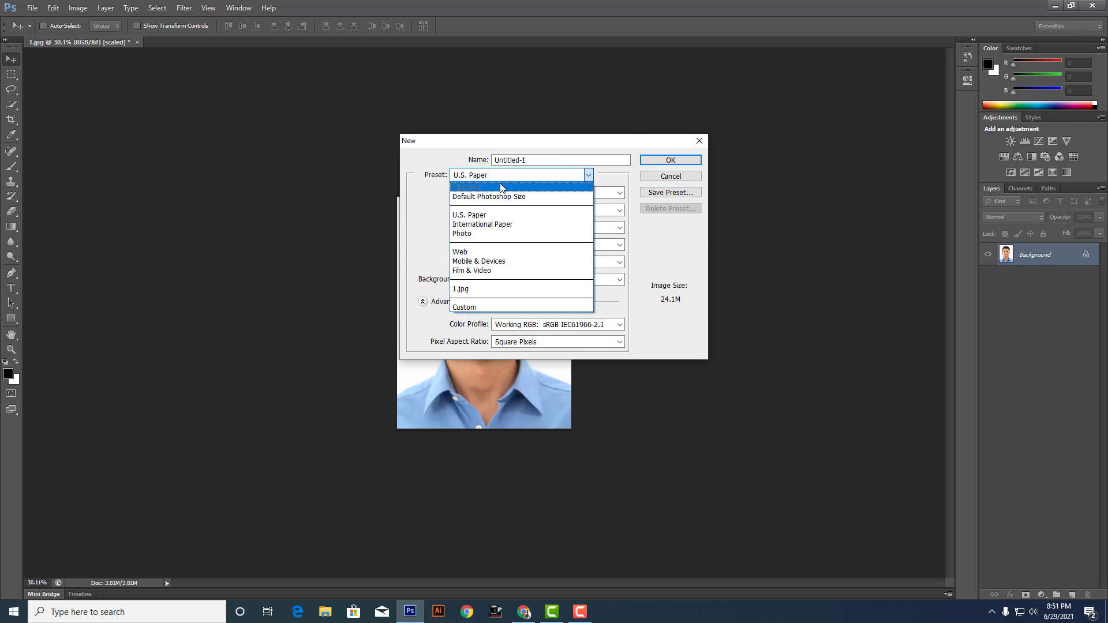
{"action": "left_click", "coordinate": [502, 225]}
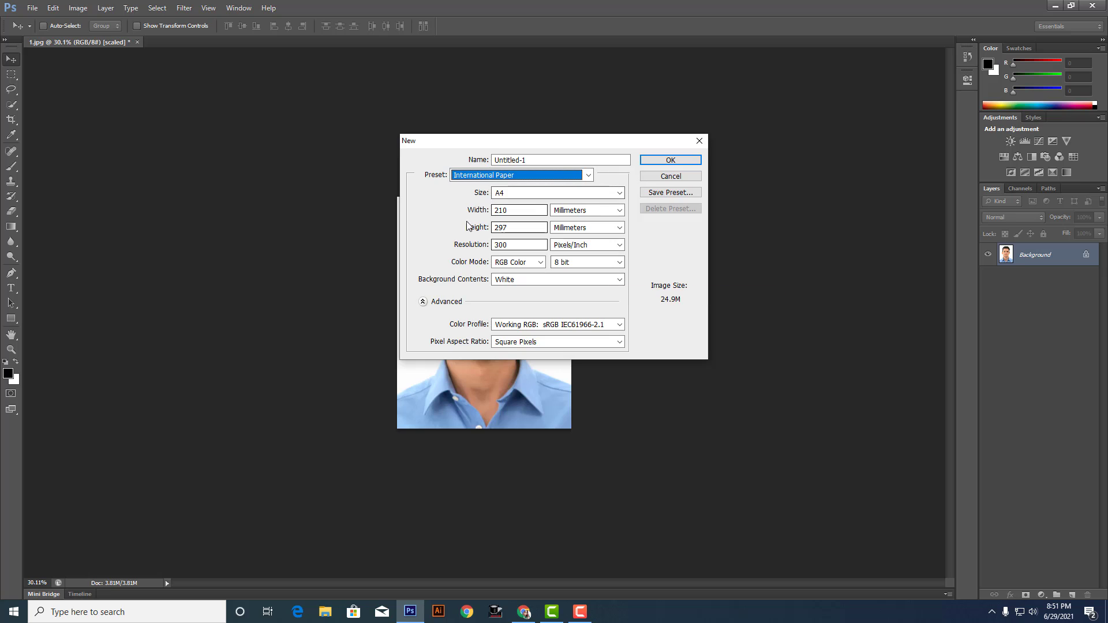
{"action": "left_click", "coordinate": [671, 161]}
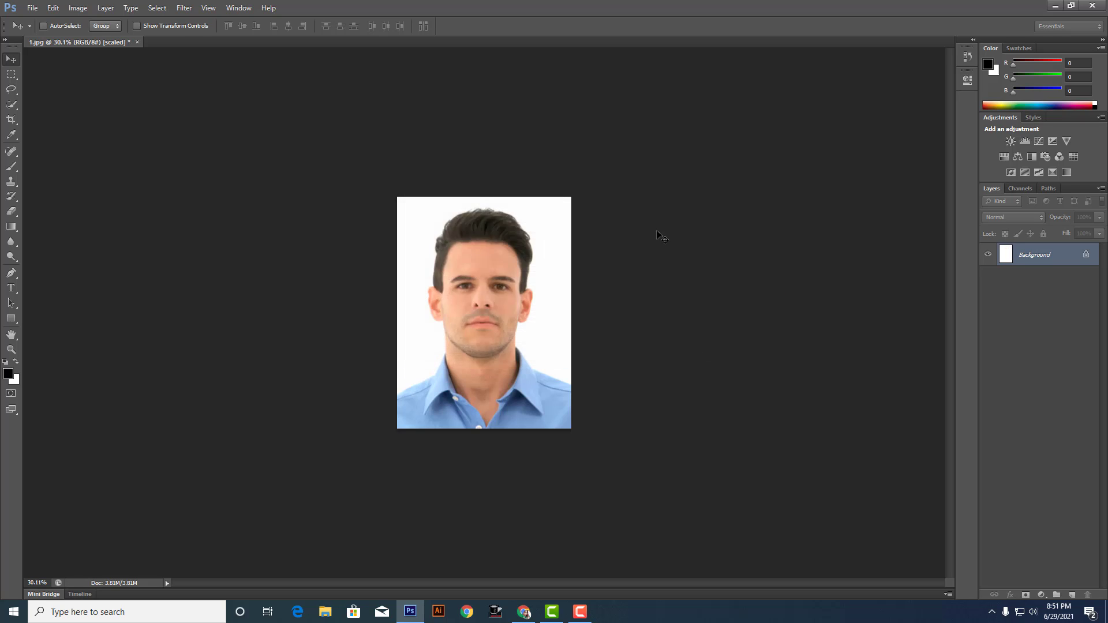
Unlock the portrait's Background layer, converting it to Layer 0.
{"action": "left_click", "coordinate": [89, 40]}
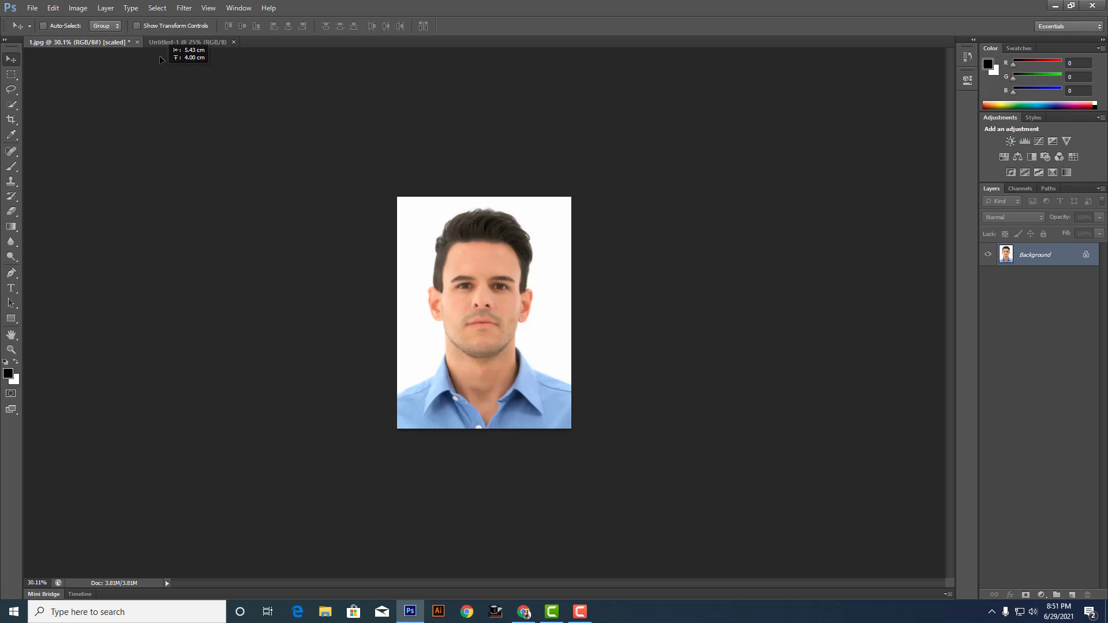
{"action": "left_click_drag", "start_coordinate": [475, 298], "coordinate": [465, 314]}
{"action": "left_click", "coordinate": [555, 230]}
{"action": "double_click", "coordinate": [1067, 257]}
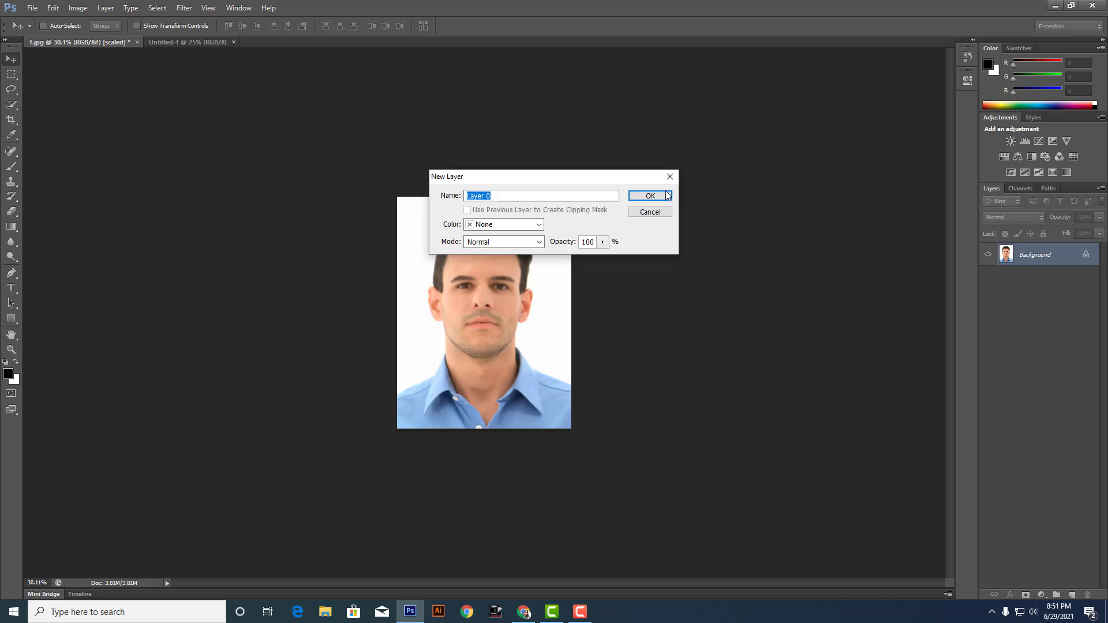
{"action": "left_click", "coordinate": [668, 195]}
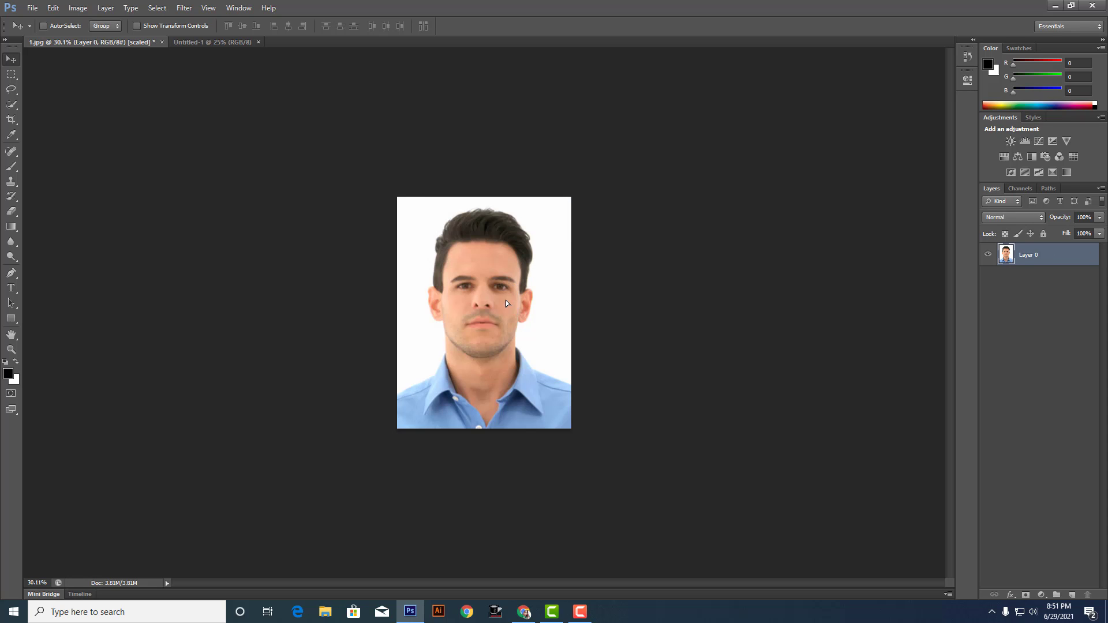
Copy the portrait onto the A4 page and place it in the top-left corner.
{"action": "mouse_move", "coordinate": [505, 300]}
{"action": "left_mouse_down"}
{"action": "mouse_move", "coordinate": [231, 41]}
{"action": "mouse_move", "coordinate": [552, 312]}
{"action": "left_mouse_up"}
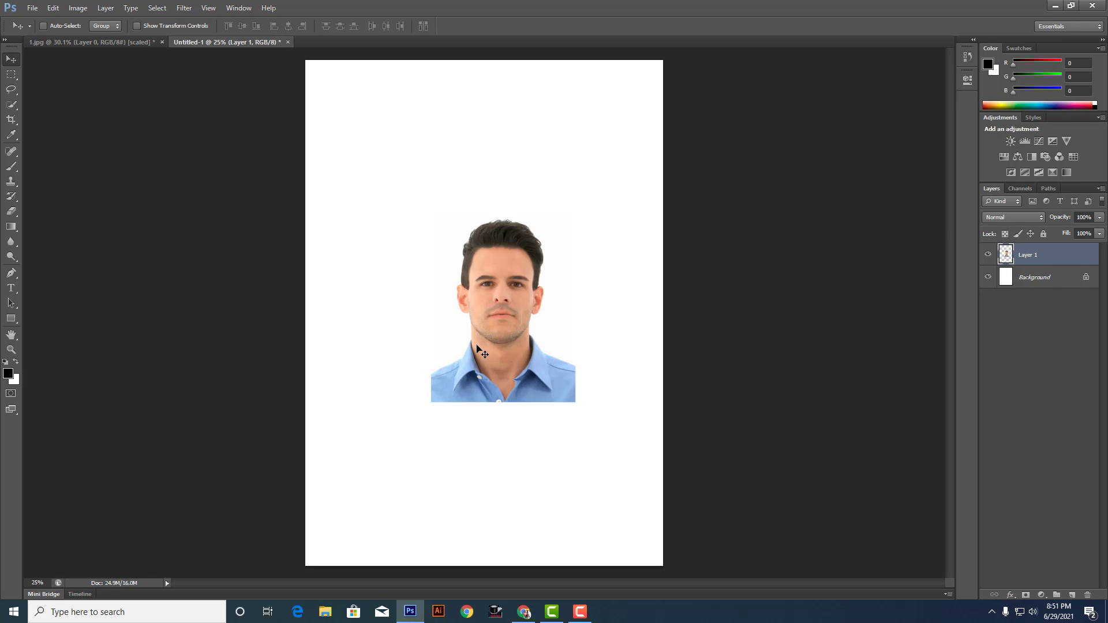
{"action": "left_click_drag", "start_coordinate": [477, 343], "coordinate": [356, 192]}
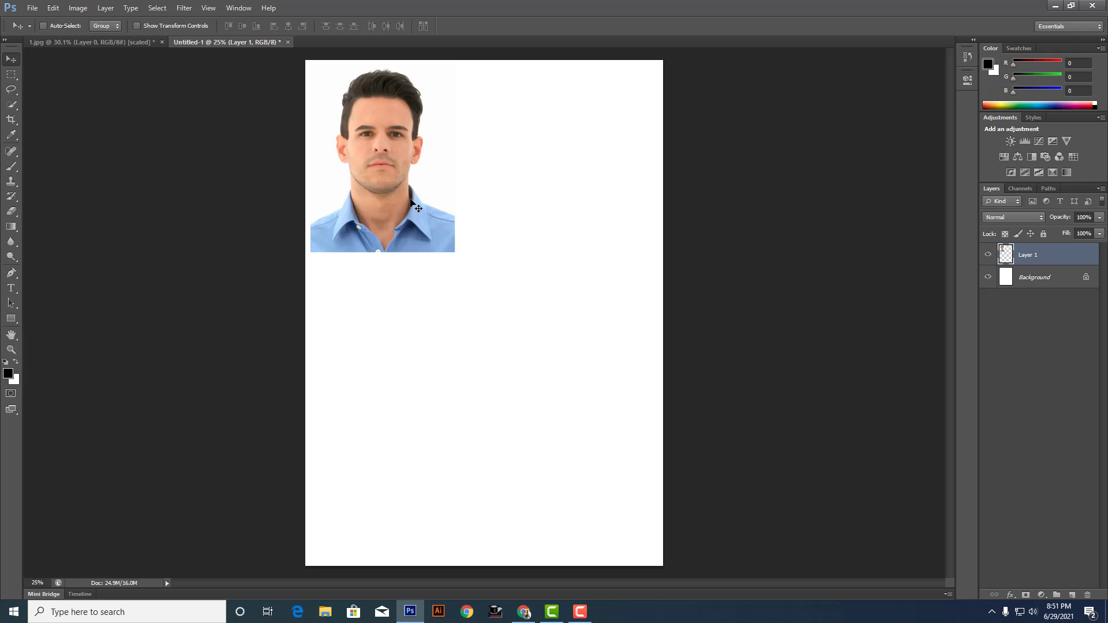
{"action": "key", "text": "ctrl+t"}
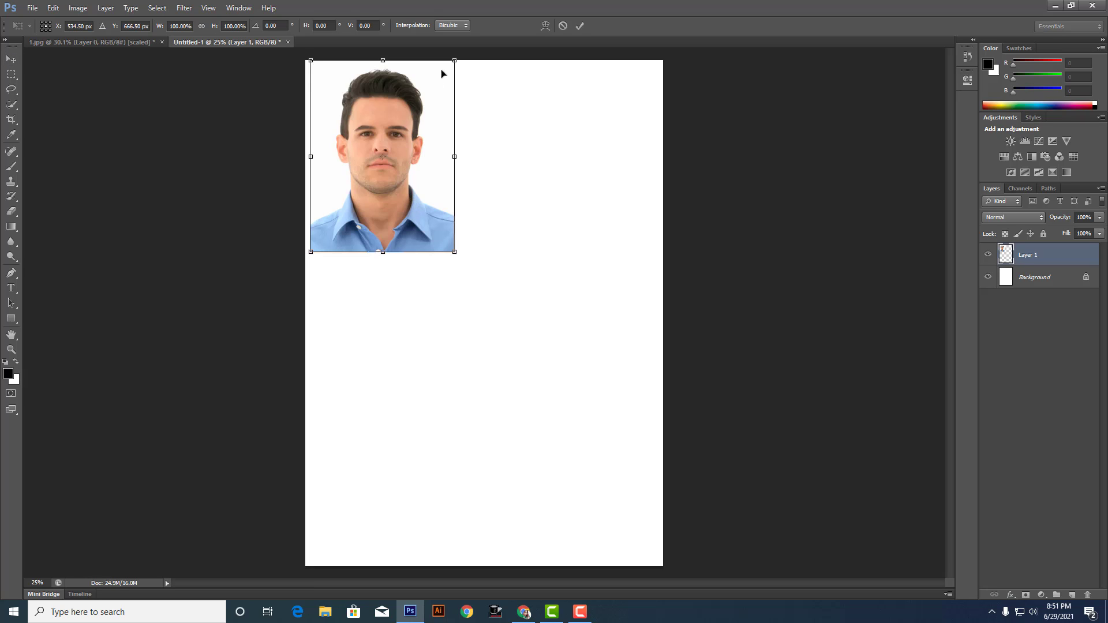
Scale the portrait down to about 65% and position it near the top-left margin.
{"action": "left_click_drag", "start_coordinate": [454, 60], "coordinate": [436, 98]}
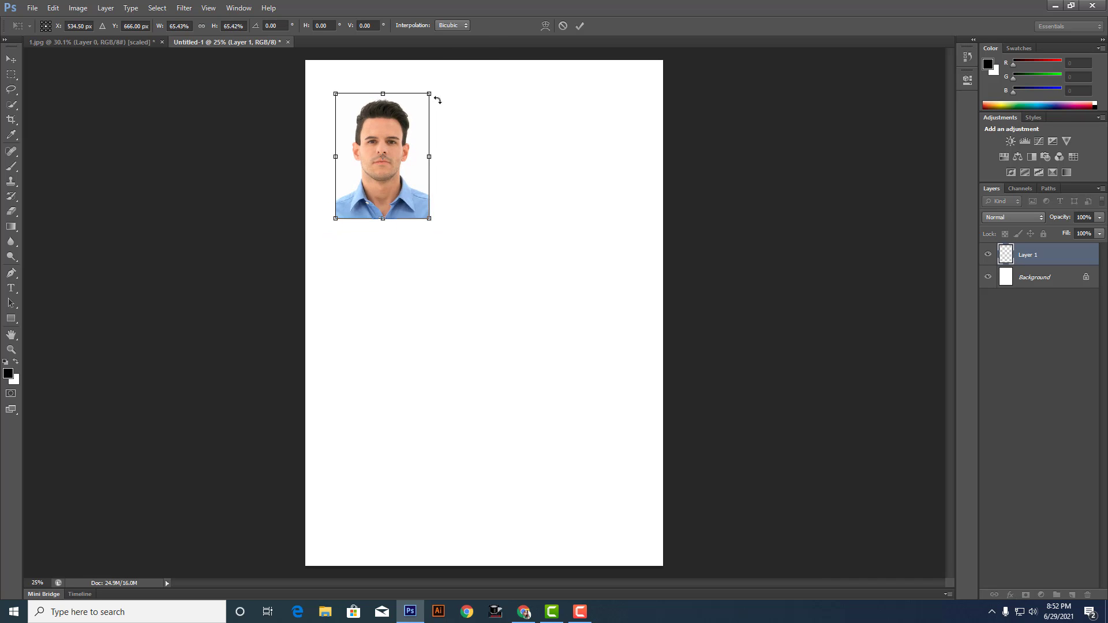
{"action": "key", "text": "Return"}
{"action": "mouse_move", "coordinate": [390, 191]}
{"action": "left_mouse_down"}
{"action": "mouse_move", "coordinate": [375, 163]}
{"action": "mouse_move", "coordinate": [480, 192]}
{"action": "mouse_move", "coordinate": [592, 201]}
{"action": "left_mouse_up"}
Shift the middle top-row photo (Layer 1 copy) slightly right to even the spacing.
{"action": "right_click", "coordinate": [495, 173]}
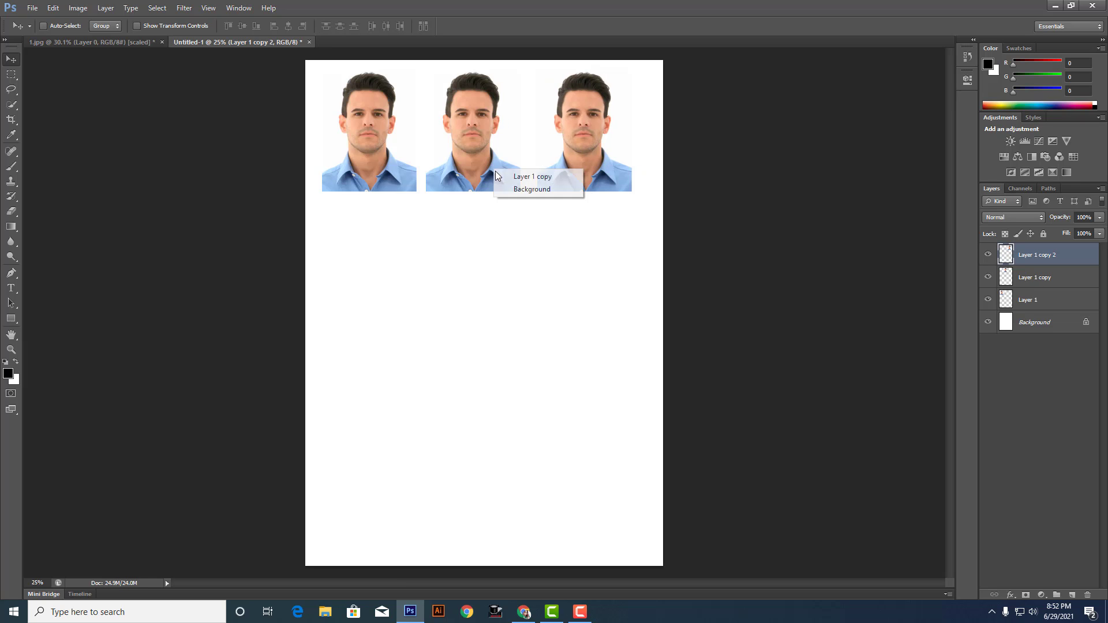
{"action": "left_click", "coordinate": [522, 176]}
{"action": "left_click_drag", "start_coordinate": [484, 179], "coordinate": [489, 178]}
Duplicate the three-photo top row down twice, forming a 3×3 grid.
{"action": "left_click", "coordinate": [1044, 306]}
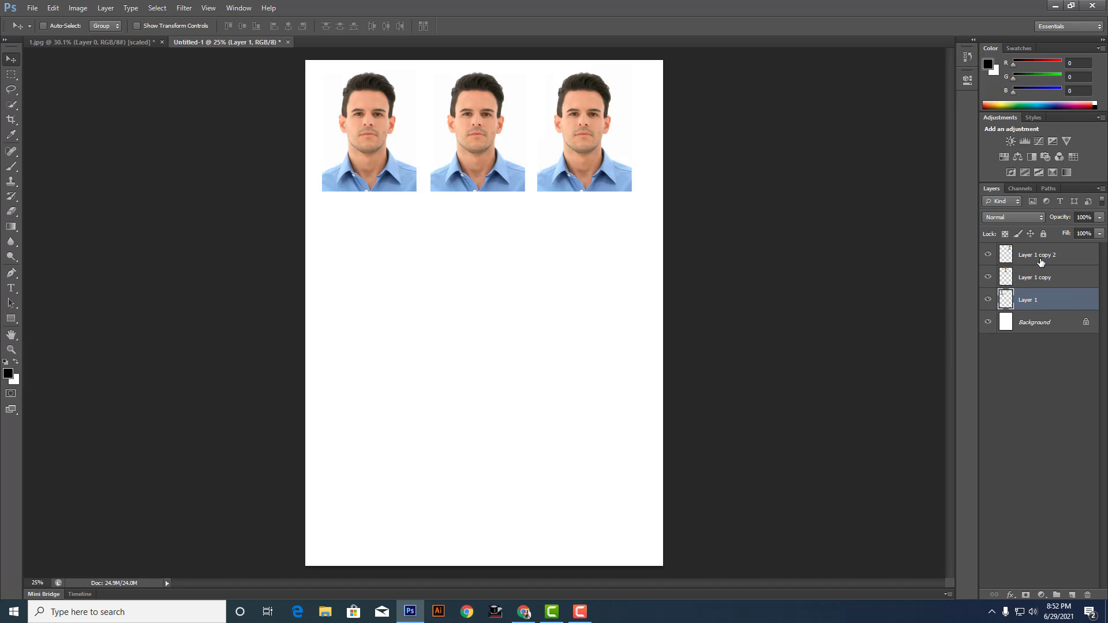
{"action": "left_click", "coordinate": [1041, 259], "text": "shift"}
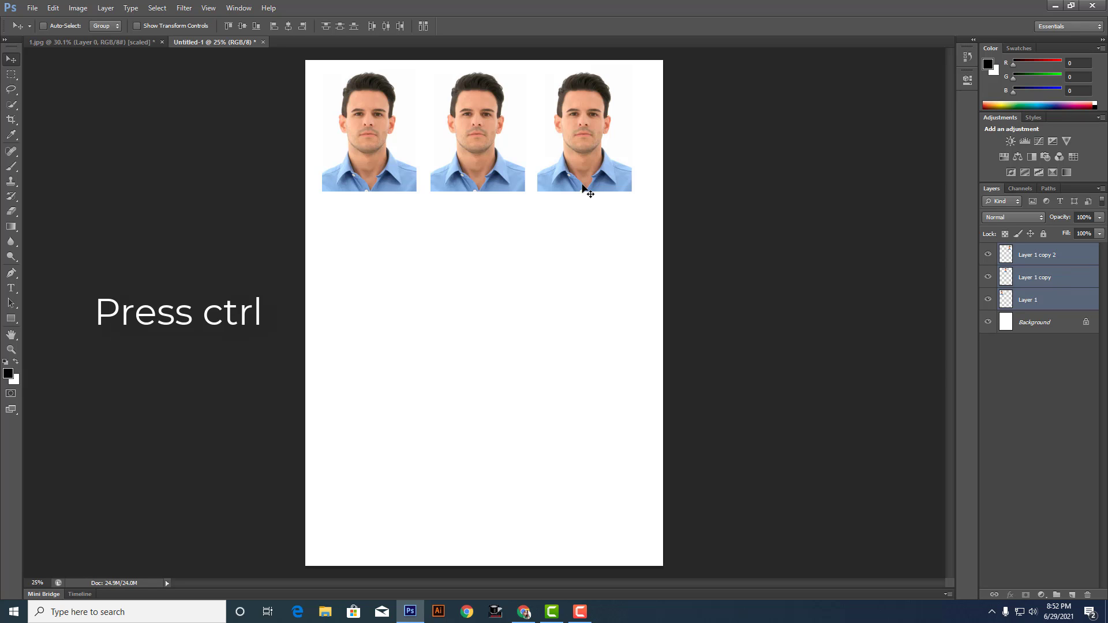
{"action": "left_click_drag", "start_coordinate": [583, 192], "coordinate": [587, 328]}
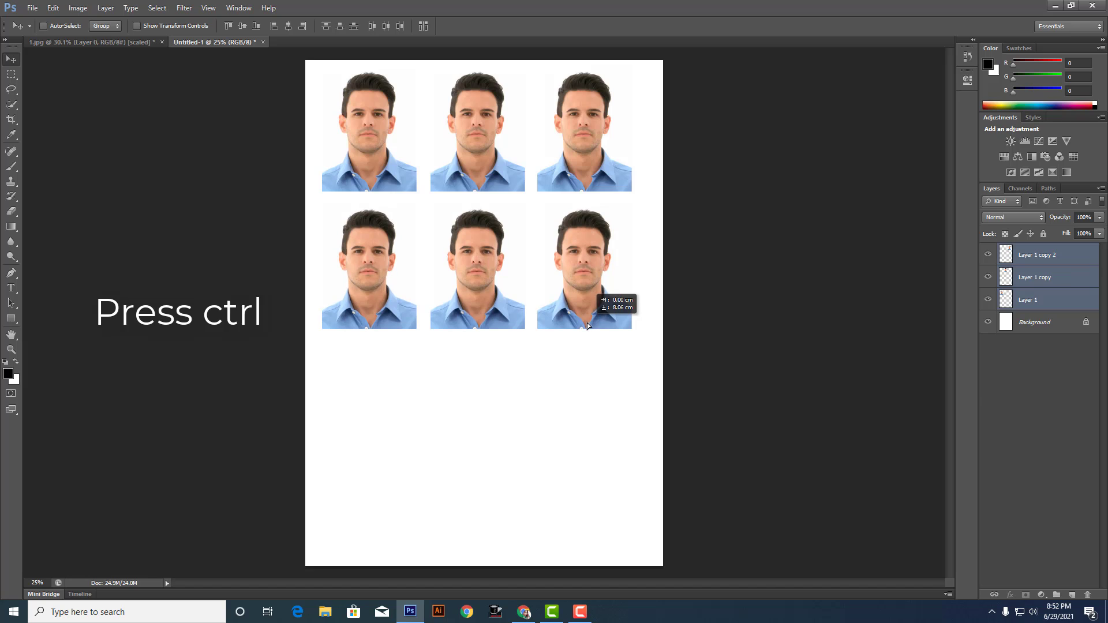
{"action": "left_click_drag", "start_coordinate": [586, 327], "coordinate": [587, 329]}
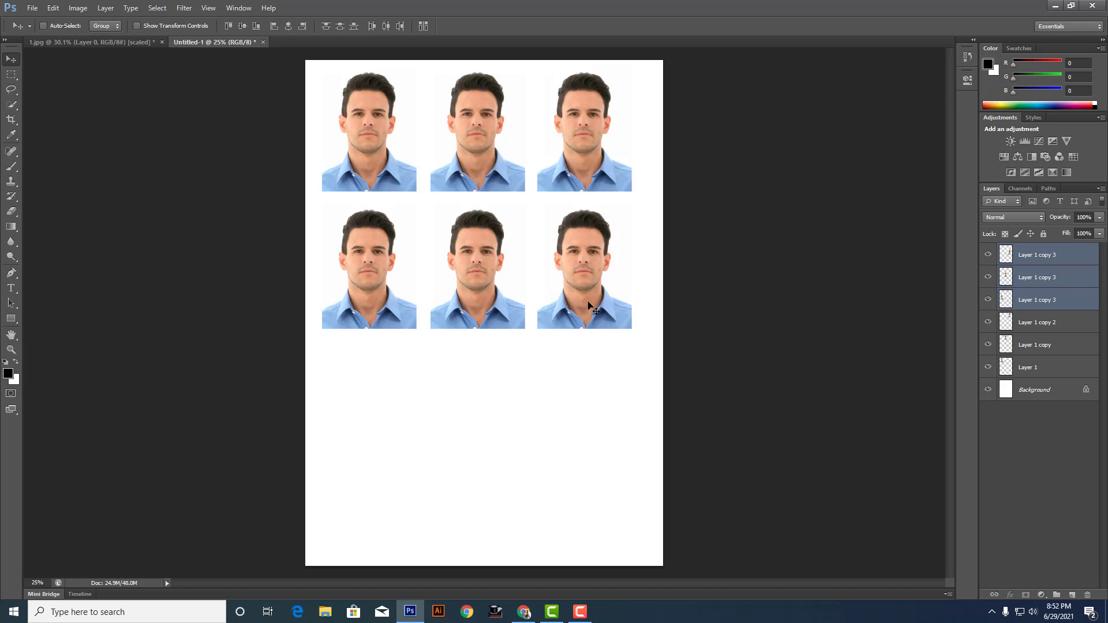
{"action": "left_click_drag", "start_coordinate": [589, 302], "coordinate": [594, 440]}
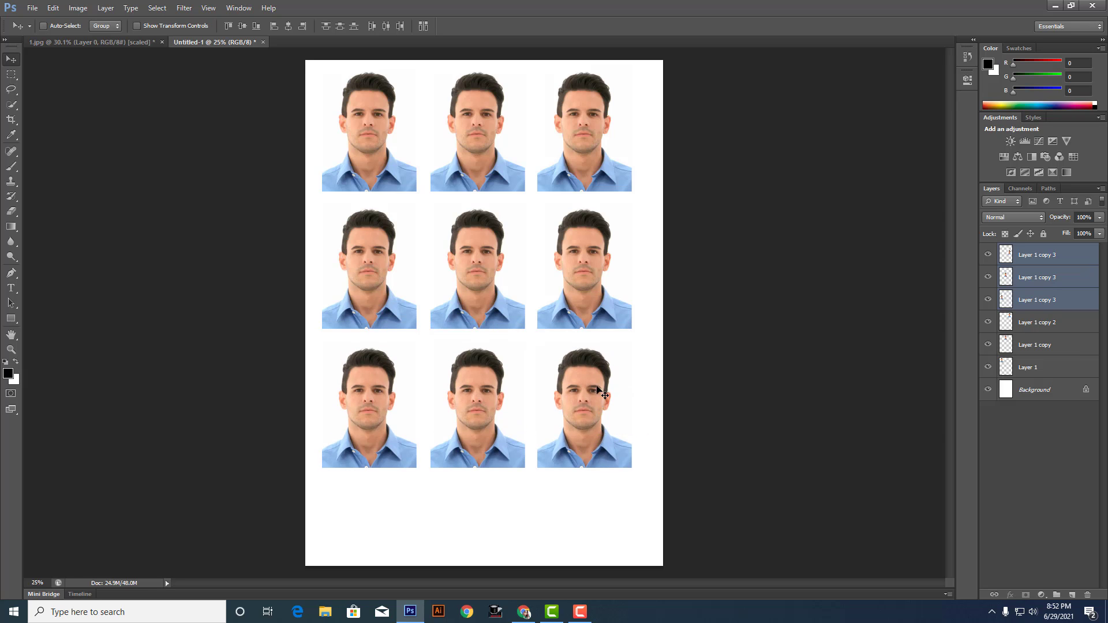
{"action": "scroll", "coordinate": [597, 371], "scroll_direction": "down", "scroll_amount": 1, "text": "alt"}
{"action": "scroll", "coordinate": [597, 373], "scroll_direction": "up", "scroll_amount": 2, "text": "alt"}
{"action": "scroll", "coordinate": [571, 141], "scroll_direction": "up", "scroll_amount": 2, "text": "alt"}
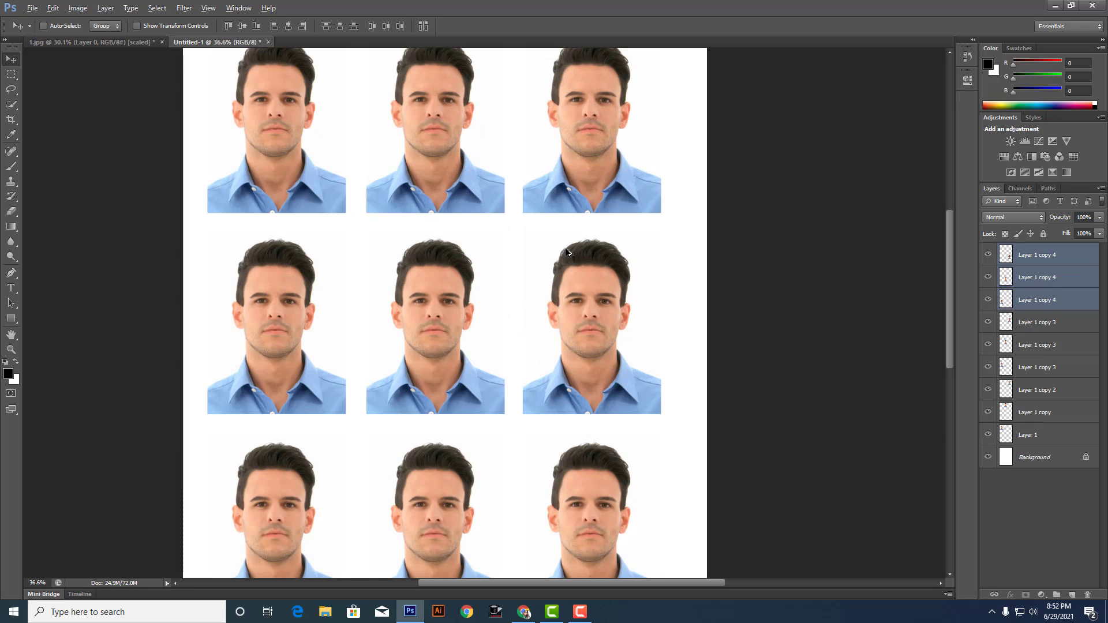
{"action": "scroll", "coordinate": [485, 258], "scroll_direction": "down", "scroll_amount": 1, "text": "alt"}
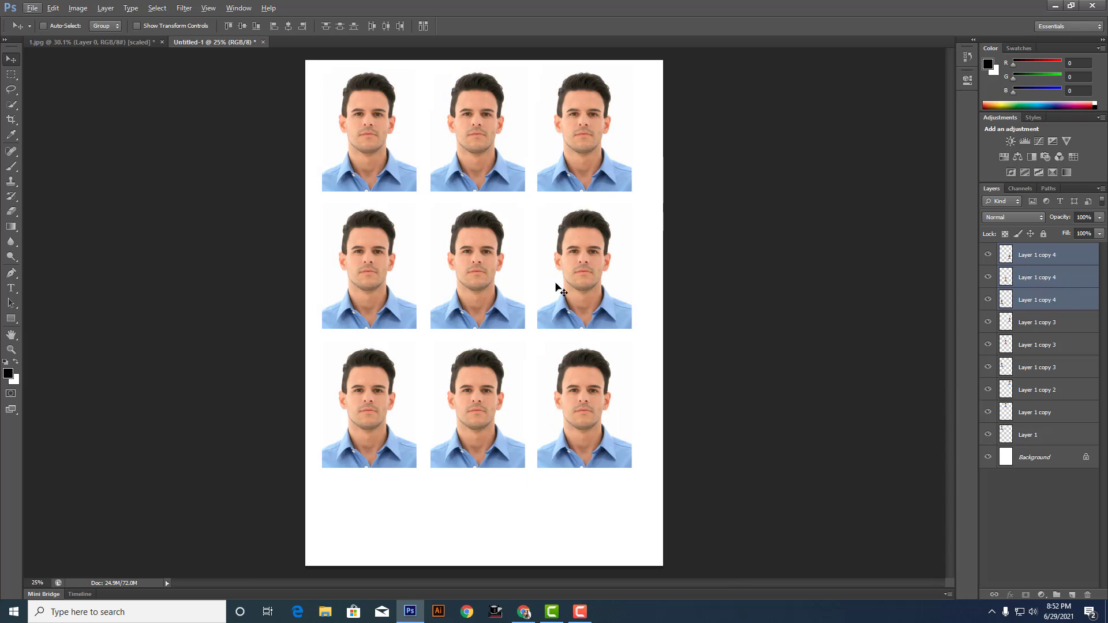
Pick blue as foreground colour, trial-fill the Background layer blue, then undo to white.
{"action": "left_click", "coordinate": [1038, 460]}
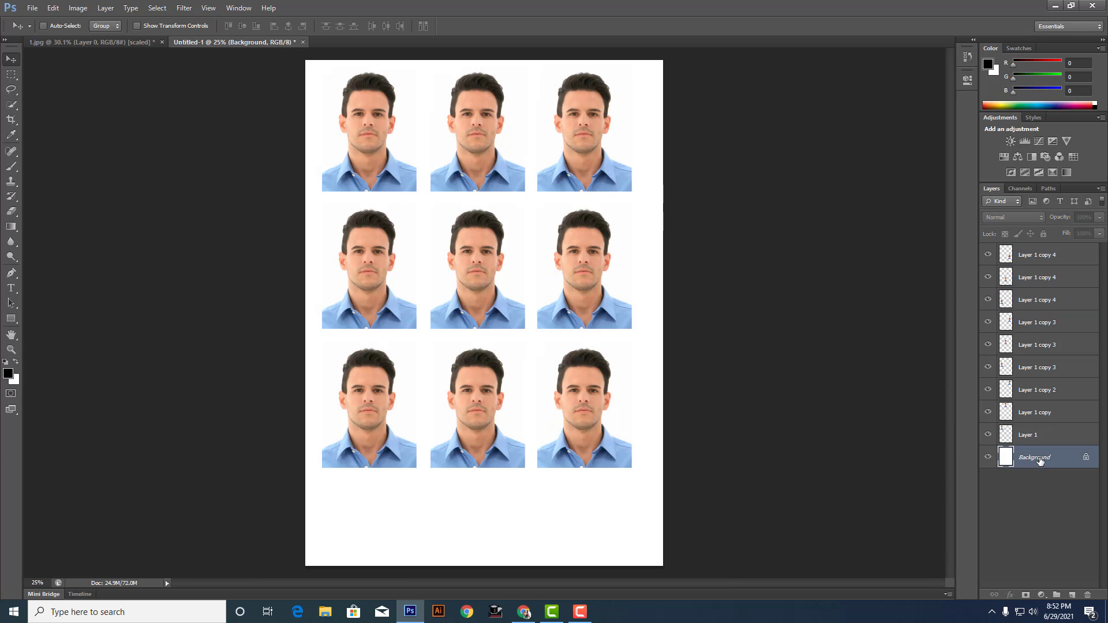
{"action": "left_click", "coordinate": [1054, 90]}
{"action": "key", "text": "alt+BackSpace"}
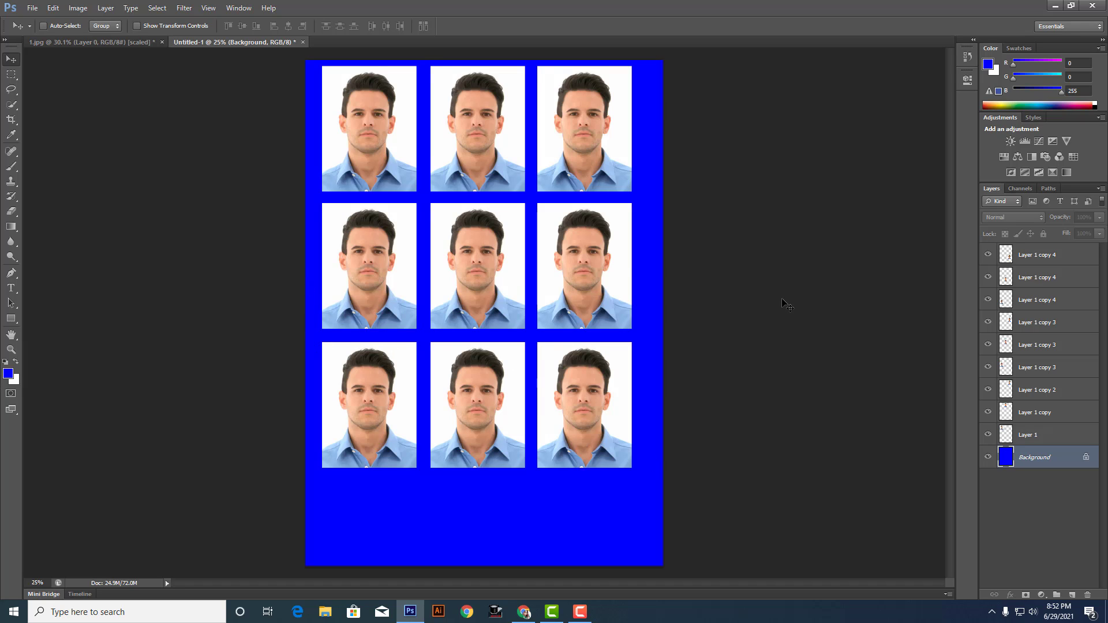
{"action": "key", "text": "ctrl+z"}
{"action": "scroll", "coordinate": [422, 329], "scroll_direction": "down", "scroll_amount": 1}
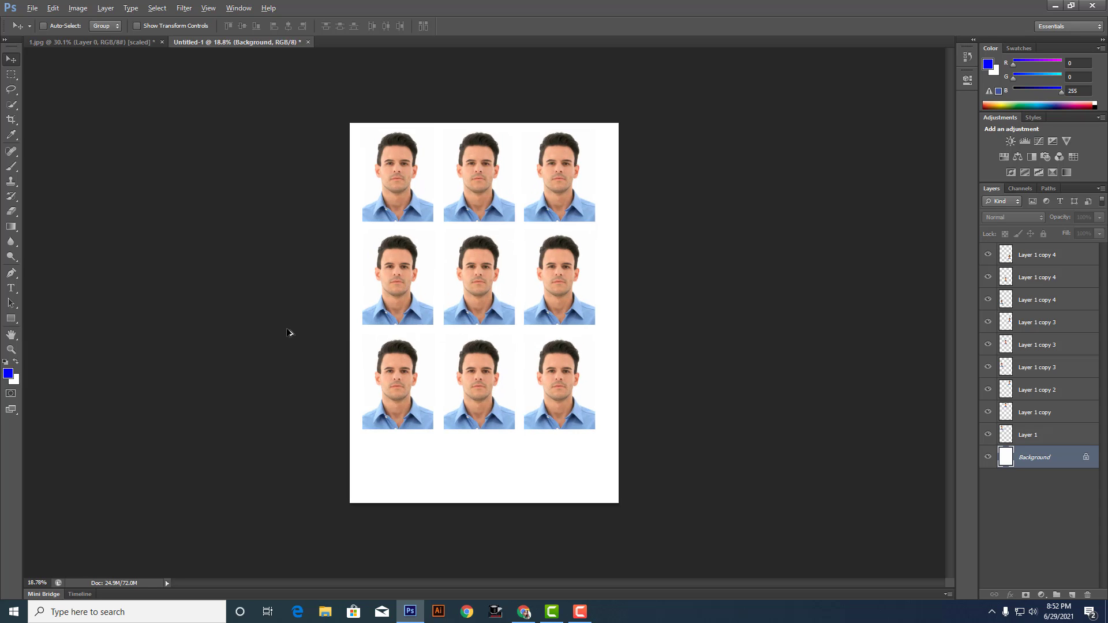
{"action": "scroll", "coordinate": [289, 332], "scroll_direction": "up", "scroll_amount": 1}
Apply a four-corner perspective crop, then undo it to restore the full nine-photo page.
{"action": "left_click", "coordinate": [11, 119]}
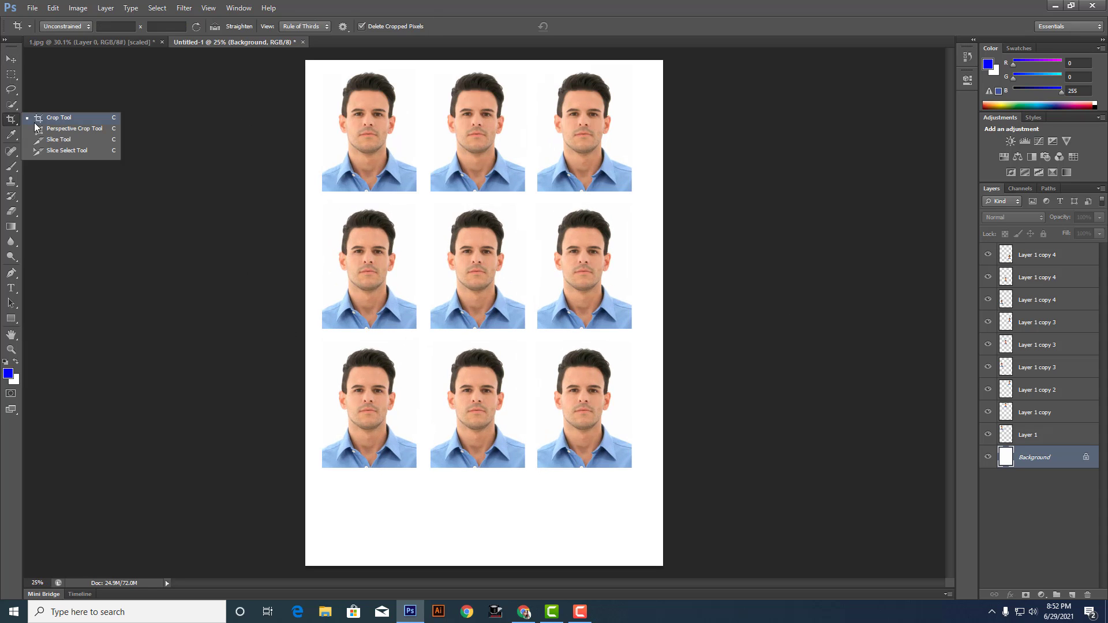
{"action": "left_click", "coordinate": [116, 129]}
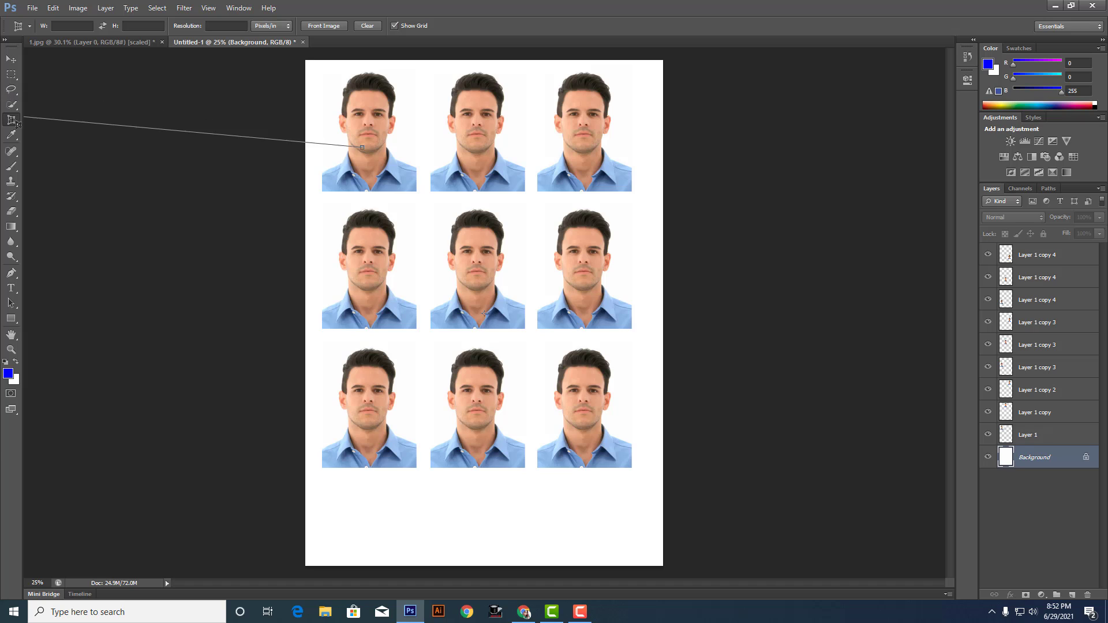
{"action": "left_click", "coordinate": [317, 154]}
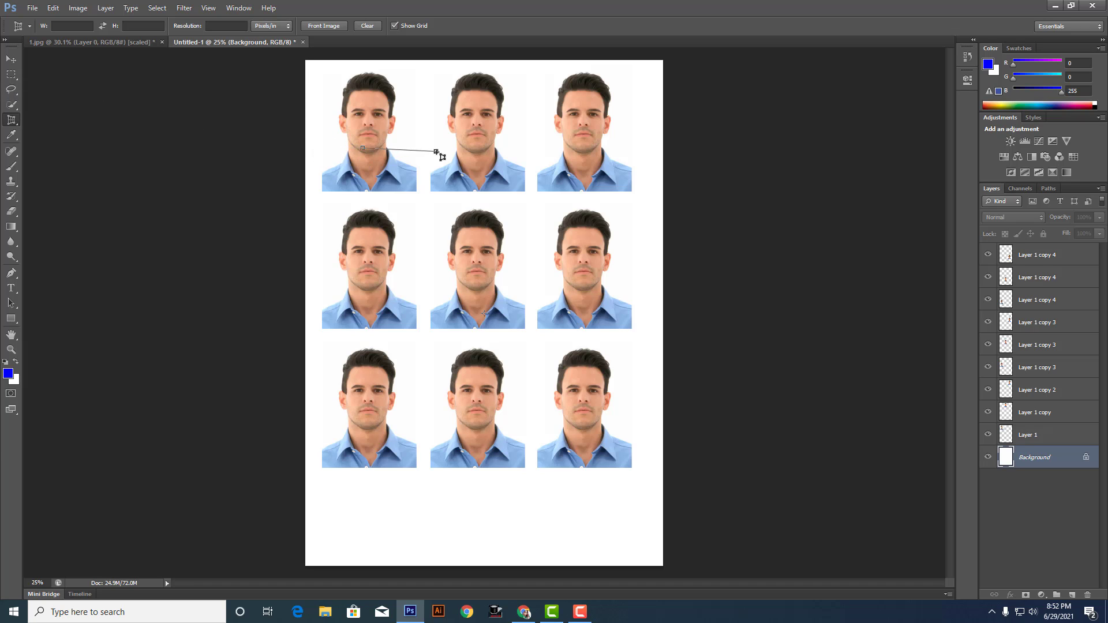
{"action": "left_click", "coordinate": [398, 202]}
{"action": "left_click", "coordinate": [395, 122]}
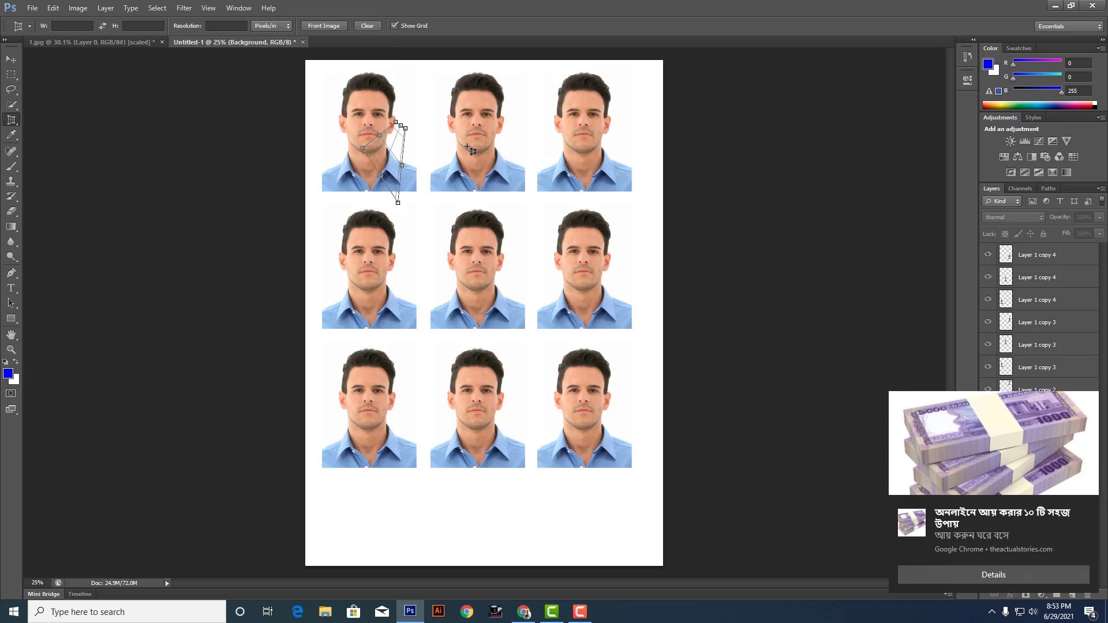
{"action": "left_click", "coordinate": [467, 146]}
{"action": "key", "text": "Return"}
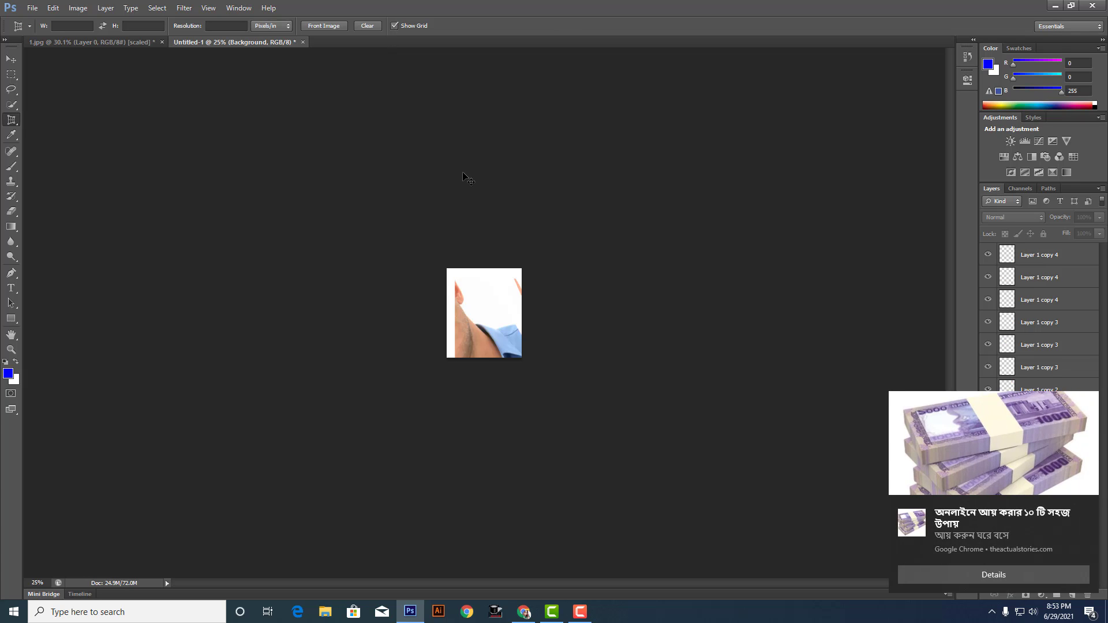
{"action": "key", "text": "ctrl+z"}
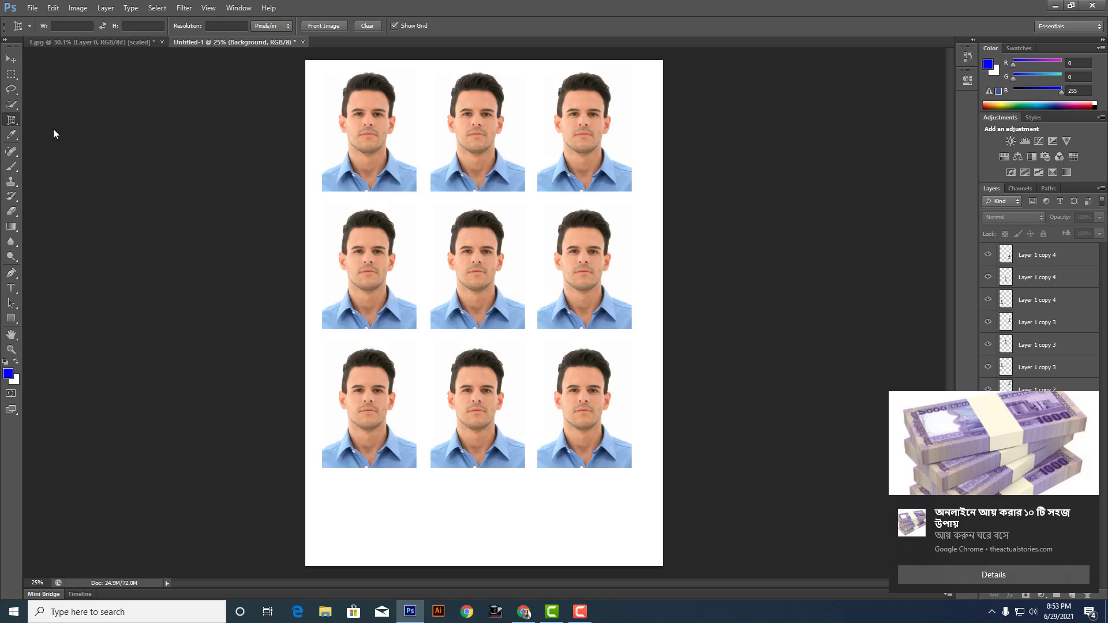
{"action": "right_click", "coordinate": [11, 120]}
Merge Layer 1 through the top photo layer into one layer and drag the grid down-right.
{"action": "left_click", "coordinate": [56, 140]}
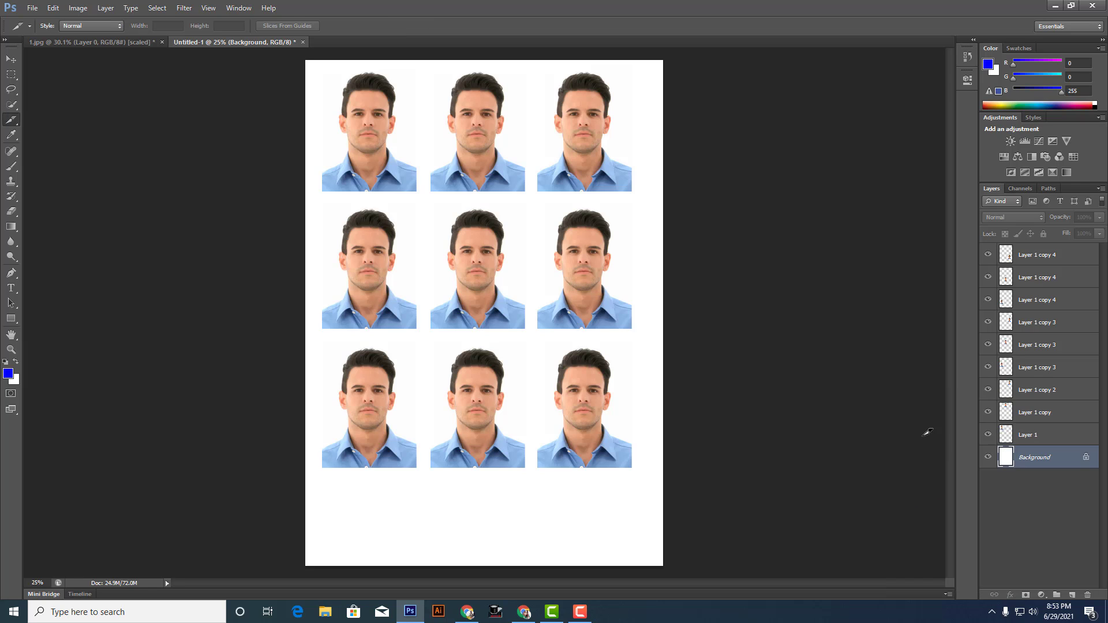
{"action": "left_click", "coordinate": [11, 58]}
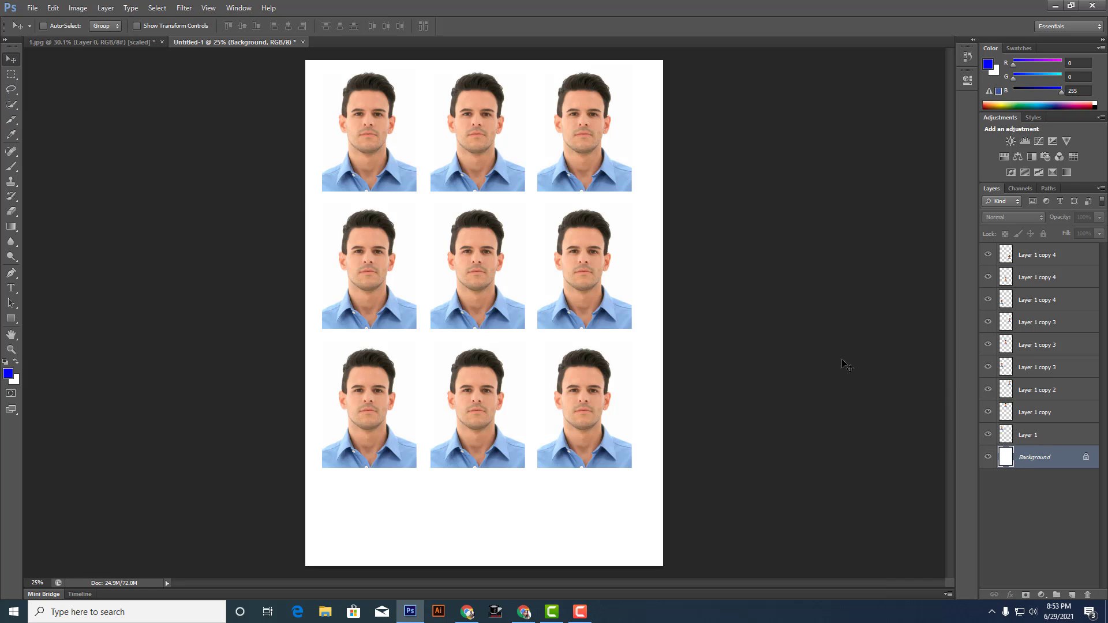
{"action": "left_click", "coordinate": [1052, 437]}
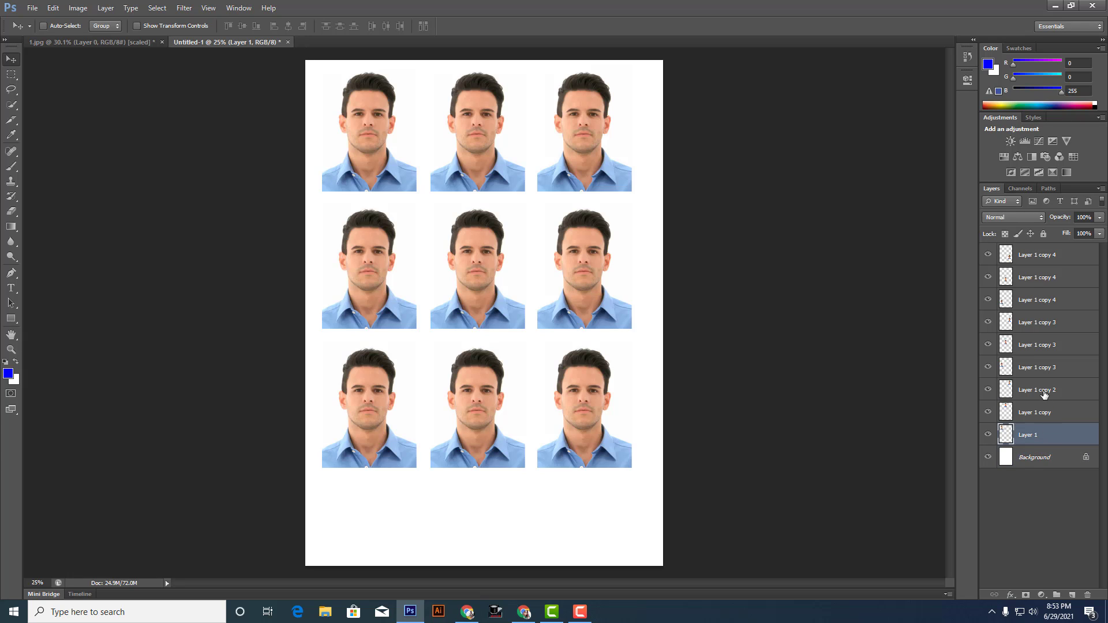
{"action": "left_click", "coordinate": [1034, 258], "text": "shift"}
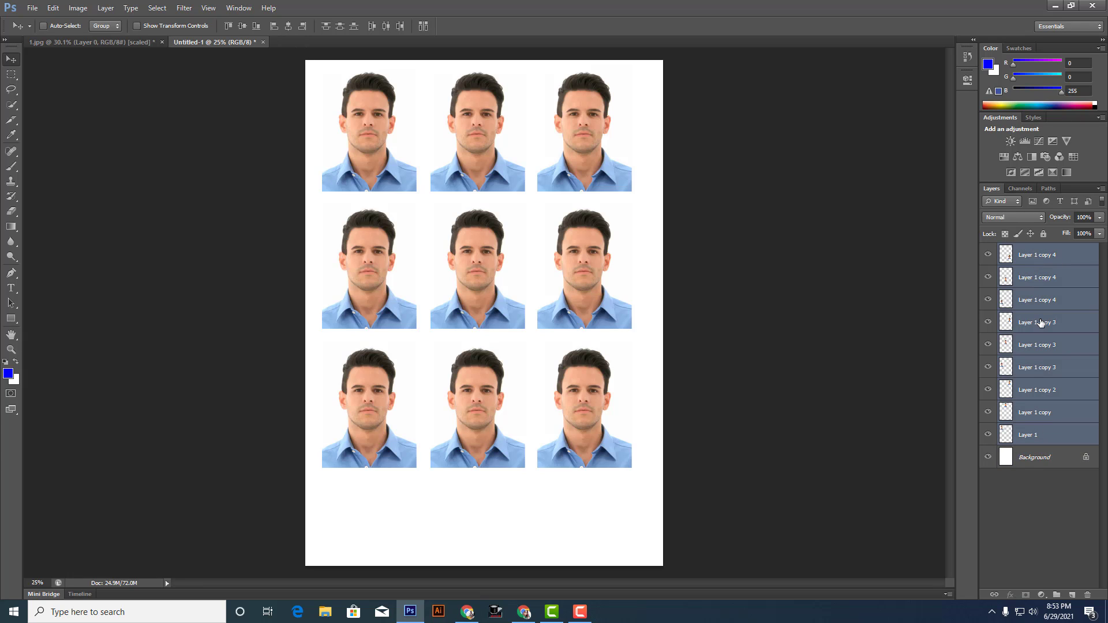
{"action": "key", "text": "ctrl+e"}
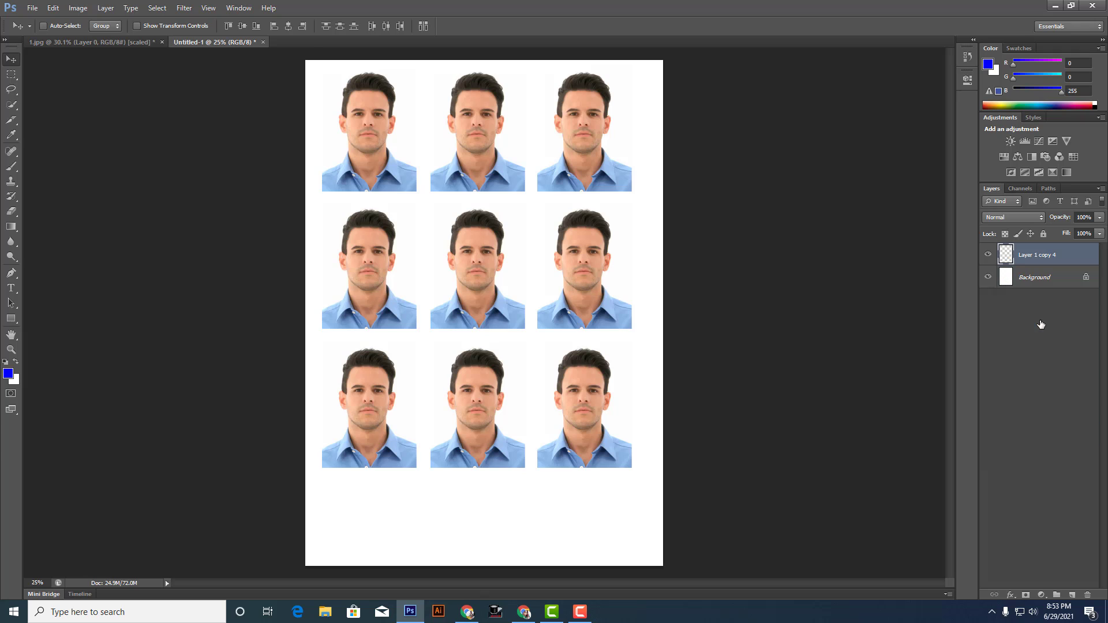
{"action": "left_click_drag", "start_coordinate": [511, 301], "coordinate": [497, 331]}
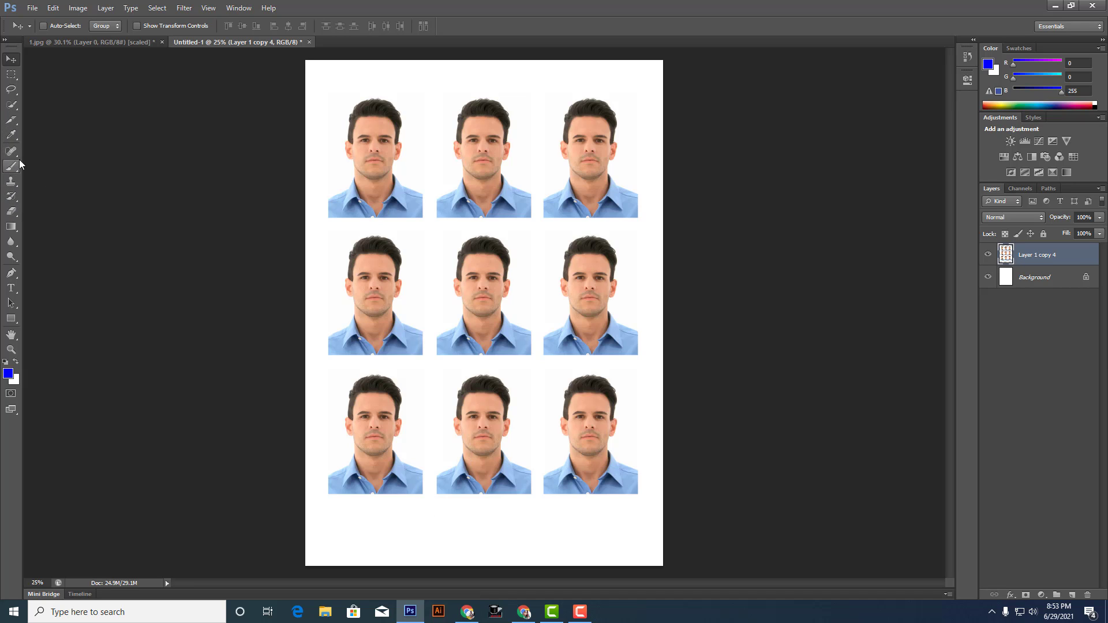
{"action": "left_click", "coordinate": [13, 121]}
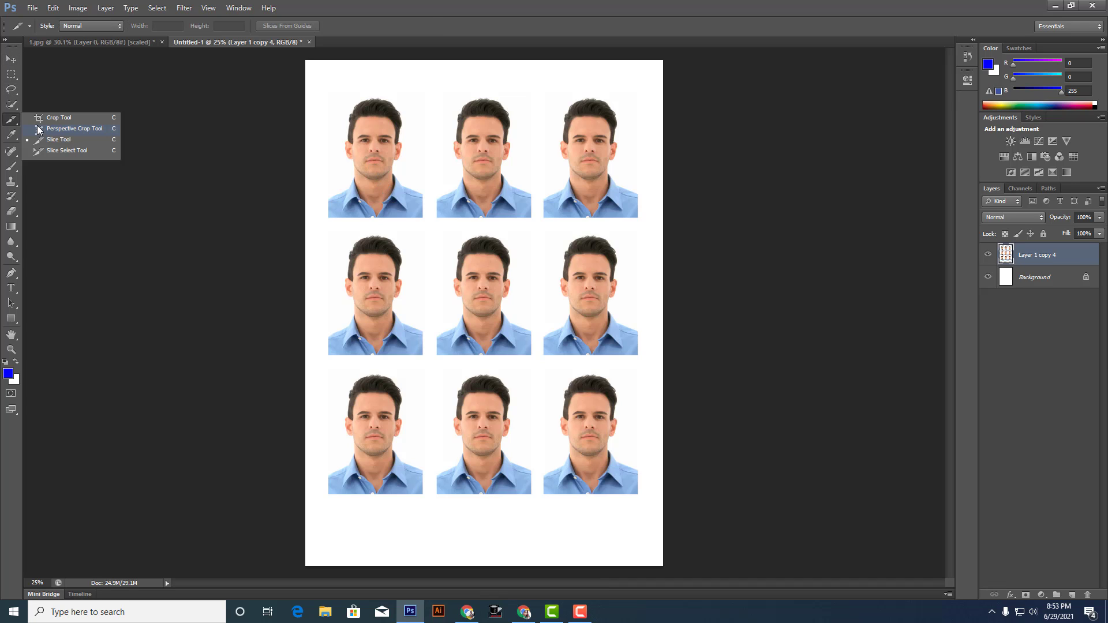
{"action": "left_click", "coordinate": [68, 150]}
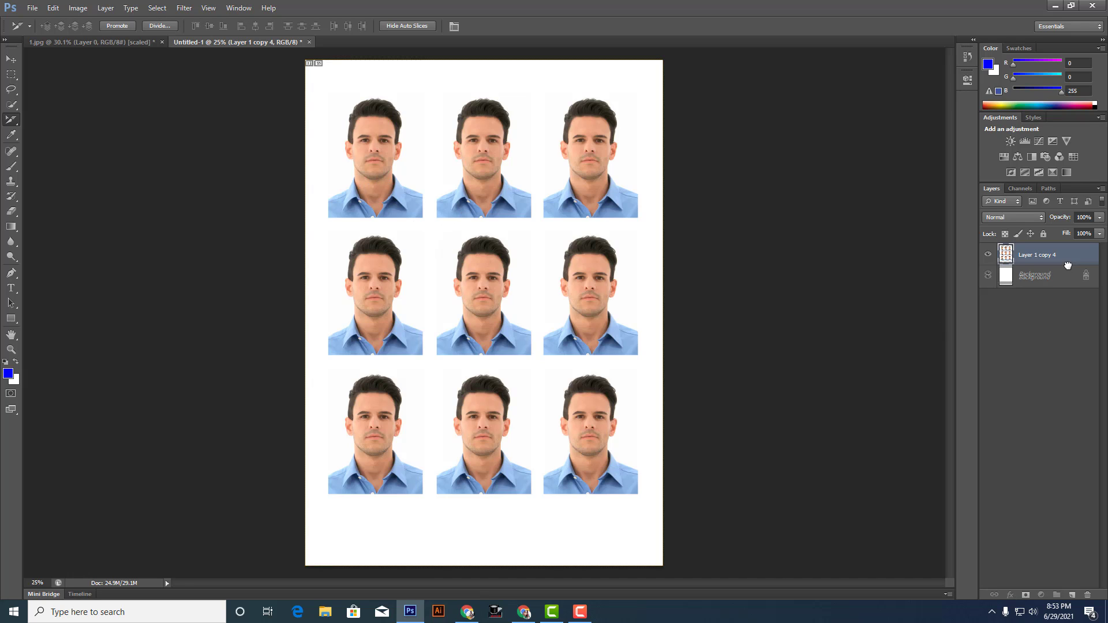
{"action": "double_click", "coordinate": [574, 203]}
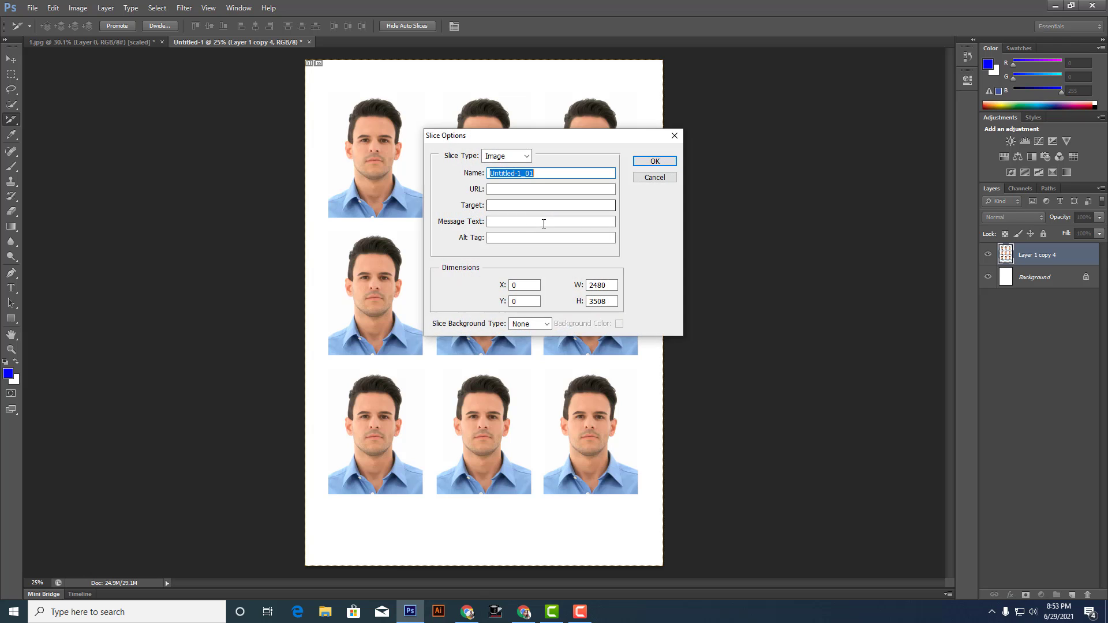
{"action": "left_click", "coordinate": [655, 178]}
{"action": "left_click", "coordinate": [11, 135]}
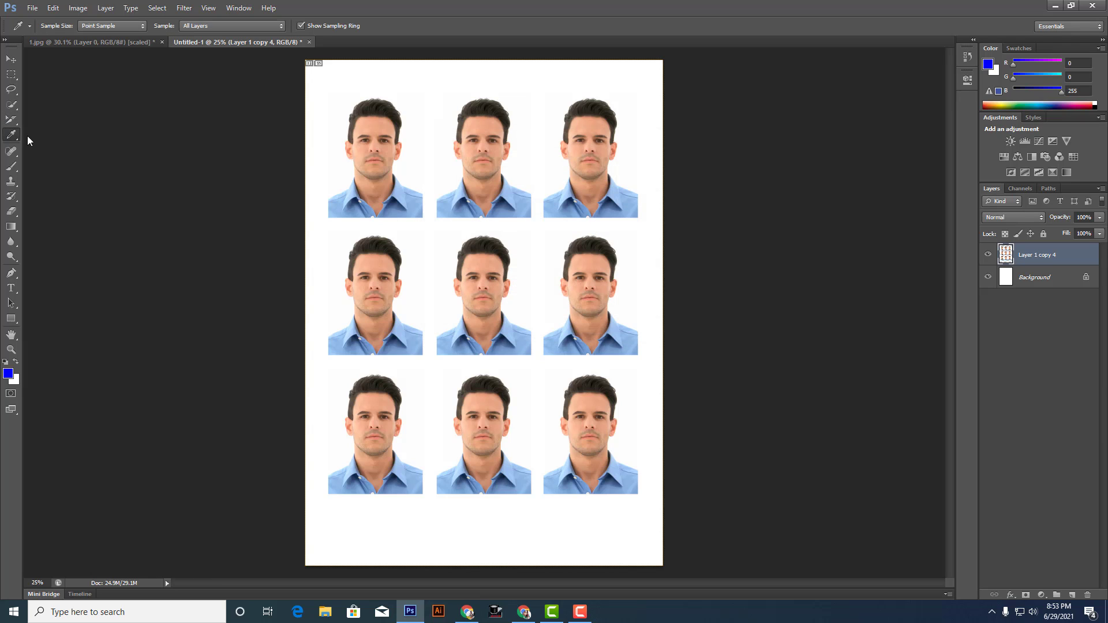
{"action": "left_click", "coordinate": [11, 119]}
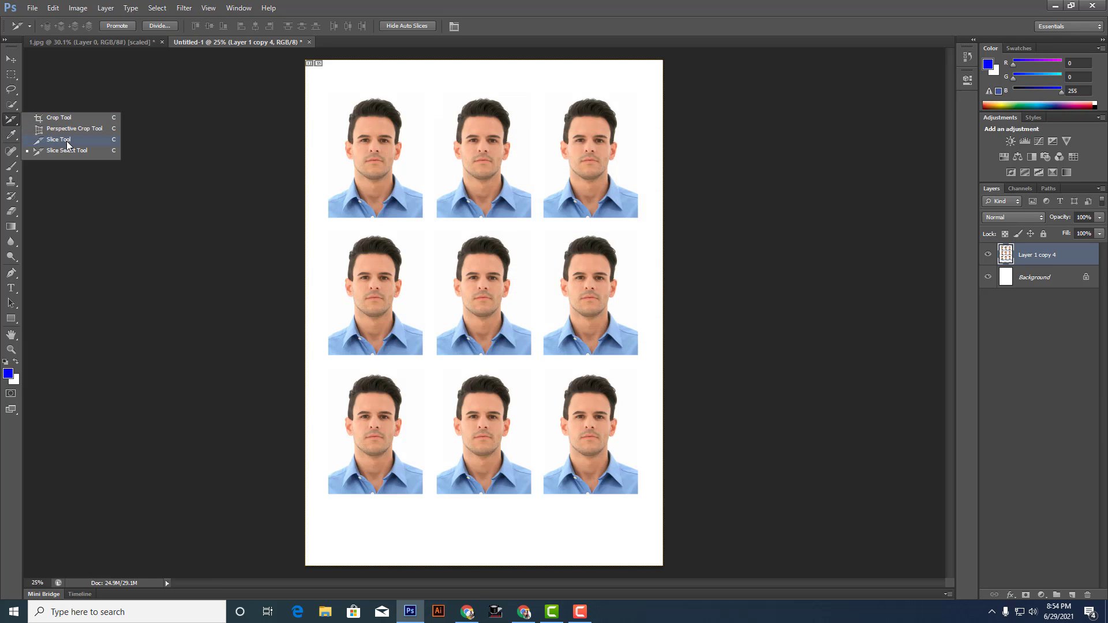
Draw slices around the three top-row photos, redoing the misplaced first slice.
{"action": "left_click", "coordinate": [67, 140]}
{"action": "left_click_drag", "start_coordinate": [418, 223], "coordinate": [374, 159]}
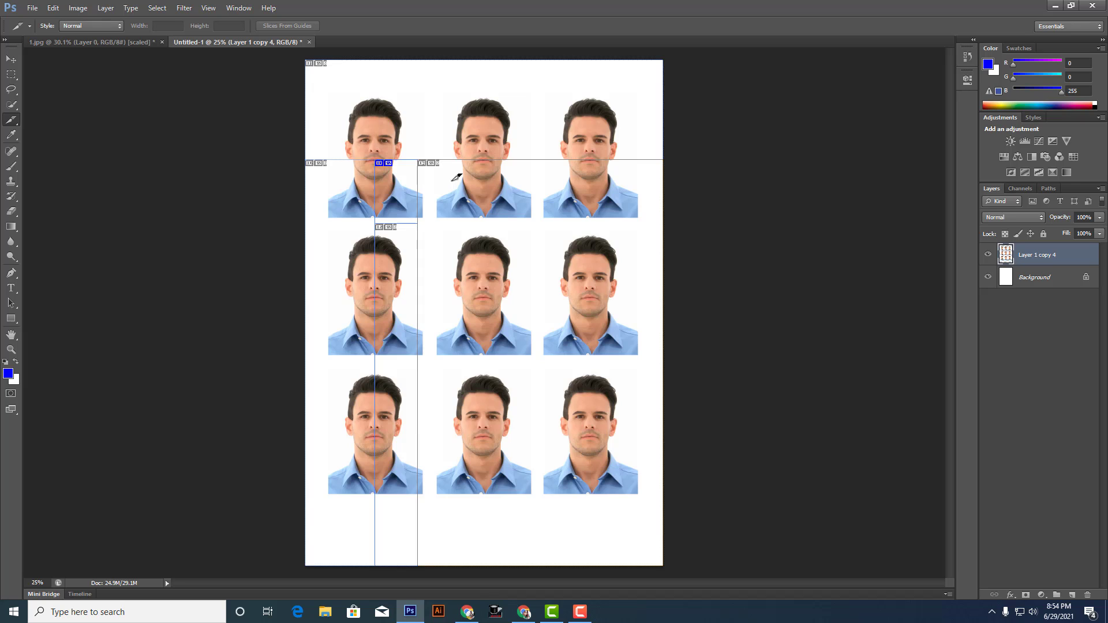
{"action": "key", "text": "ctrl+z"}
{"action": "left_click_drag", "start_coordinate": [335, 105], "coordinate": [399, 220]}
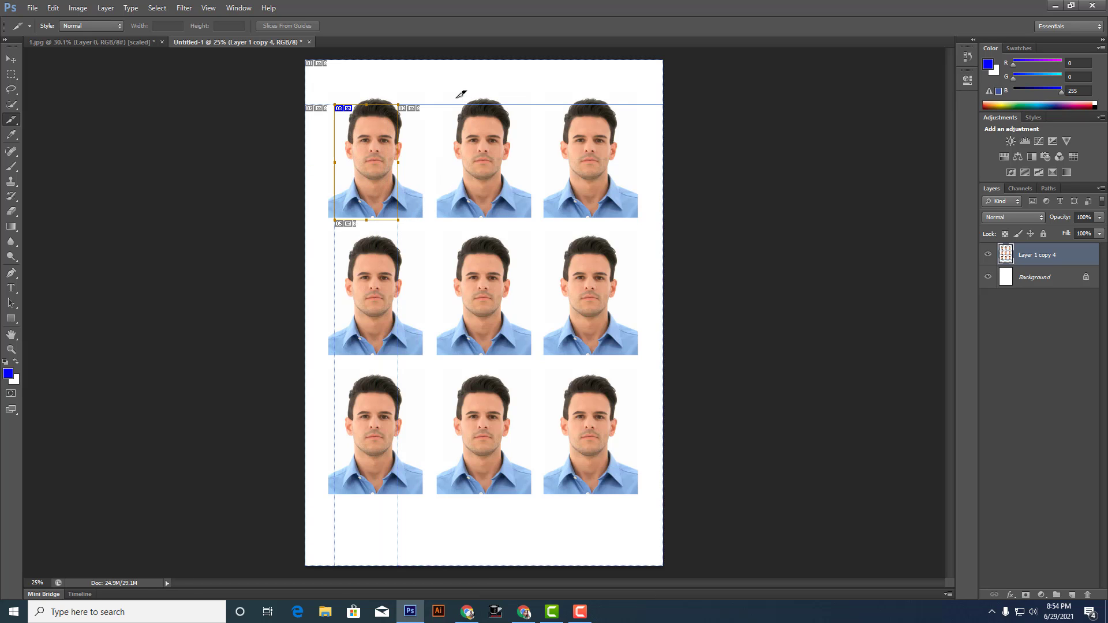
{"action": "left_click_drag", "start_coordinate": [487, 190], "coordinate": [521, 344]}
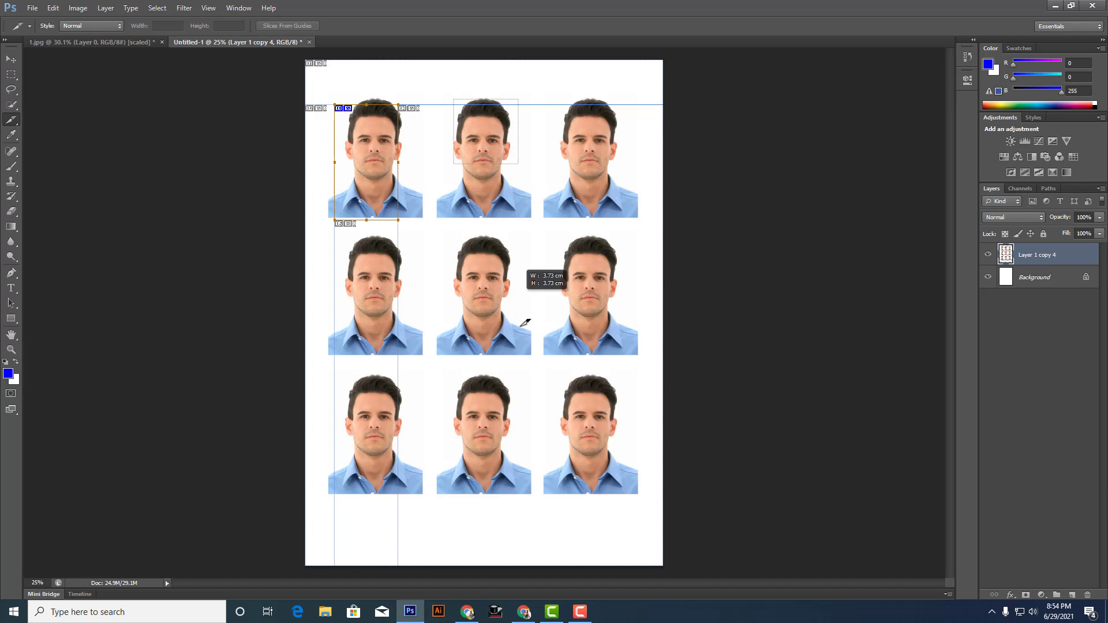
{"action": "left_click_drag", "start_coordinate": [525, 342], "coordinate": [524, 214]}
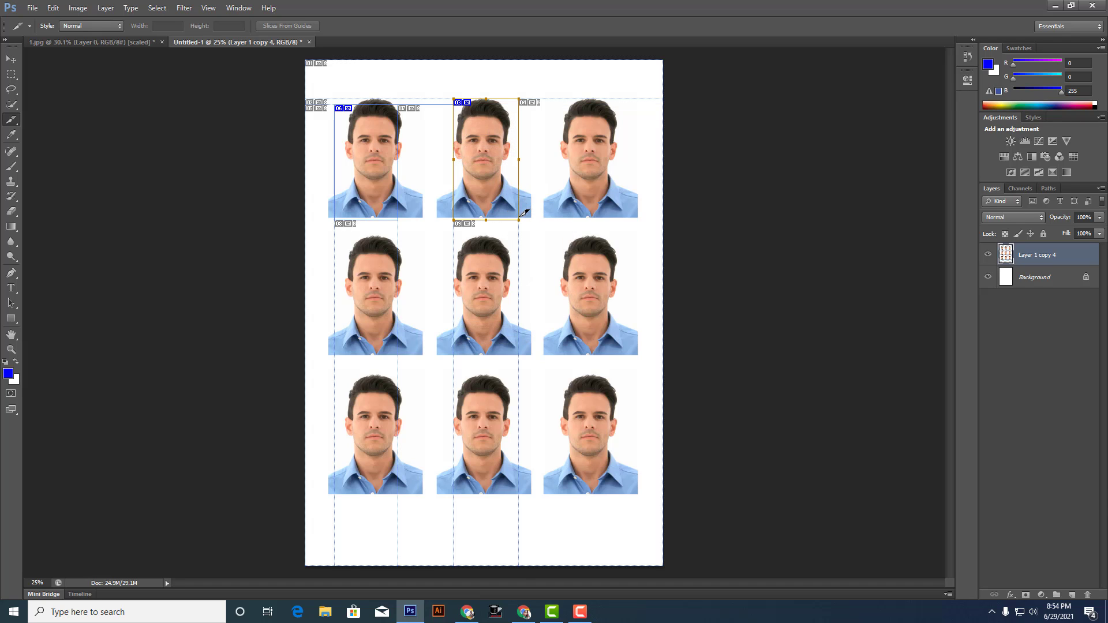
{"action": "left_click_drag", "start_coordinate": [554, 91], "coordinate": [621, 219]}
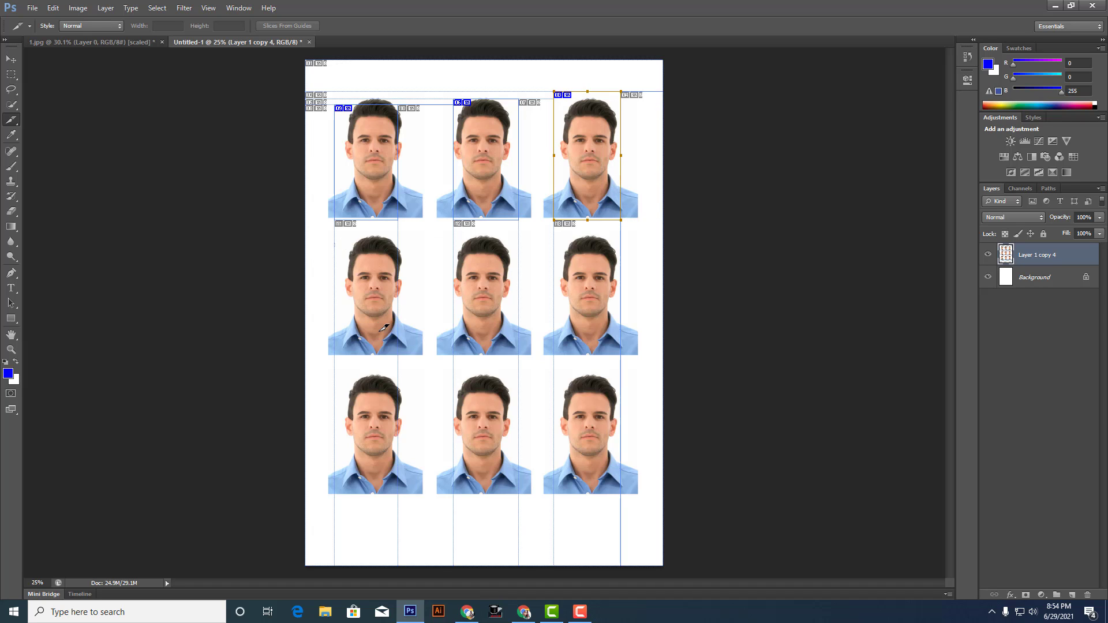
Draw slices around the six photos in the middle and bottom rows.
{"action": "left_click_drag", "start_coordinate": [336, 244], "coordinate": [399, 356]}
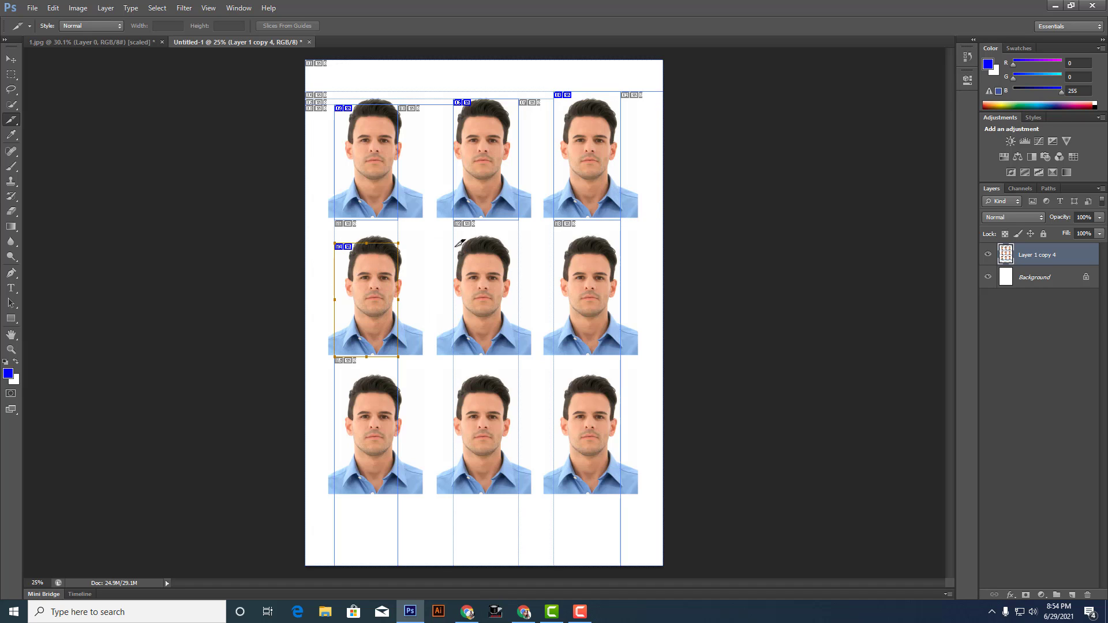
{"action": "left_click_drag", "start_coordinate": [454, 245], "coordinate": [512, 357]}
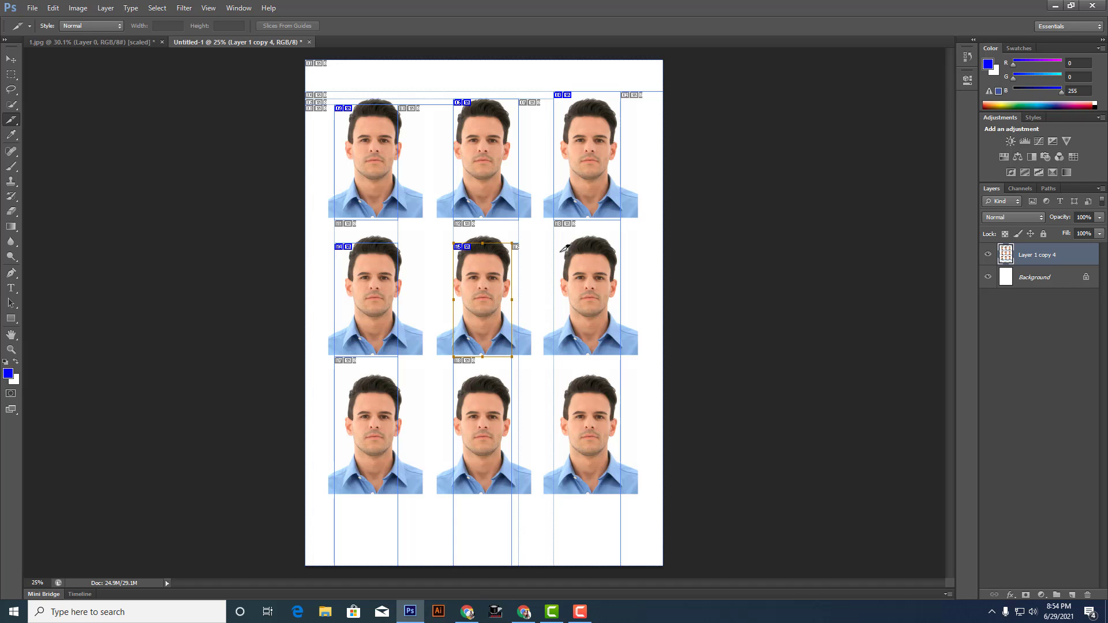
{"action": "left_click_drag", "start_coordinate": [554, 243], "coordinate": [612, 350]}
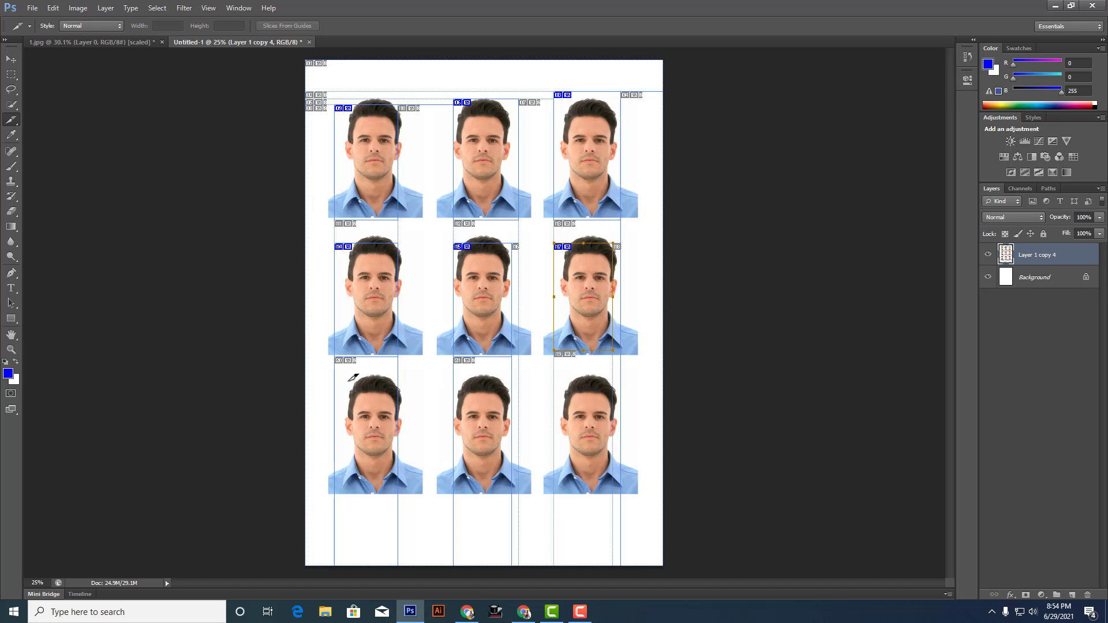
{"action": "left_click_drag", "start_coordinate": [339, 378], "coordinate": [403, 494]}
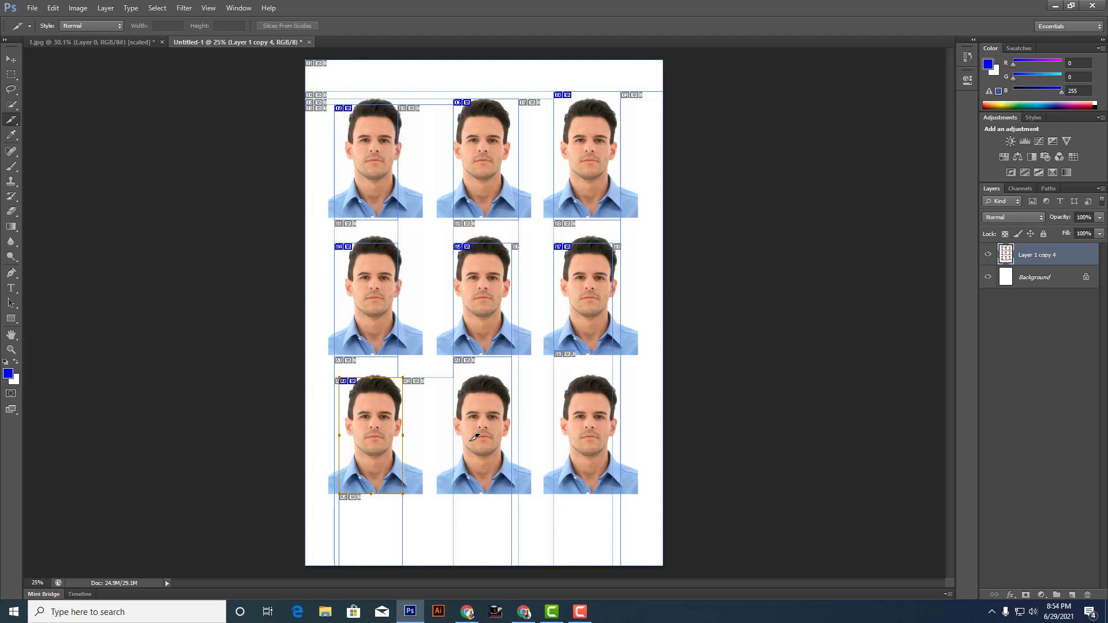
{"action": "left_click_drag", "start_coordinate": [448, 382], "coordinate": [504, 494]}
{"action": "left_click_drag", "start_coordinate": [559, 383], "coordinate": [613, 494]}
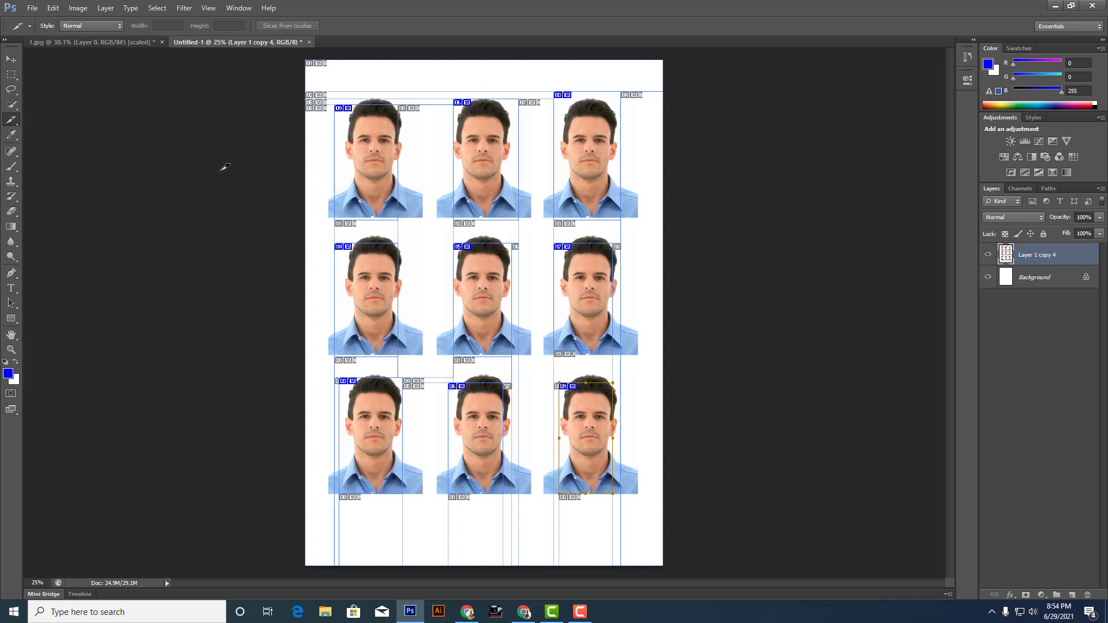
Open Save for Web to preview the sliced page as a 256-colour GIF.
{"action": "right_click", "coordinate": [364, 186]}
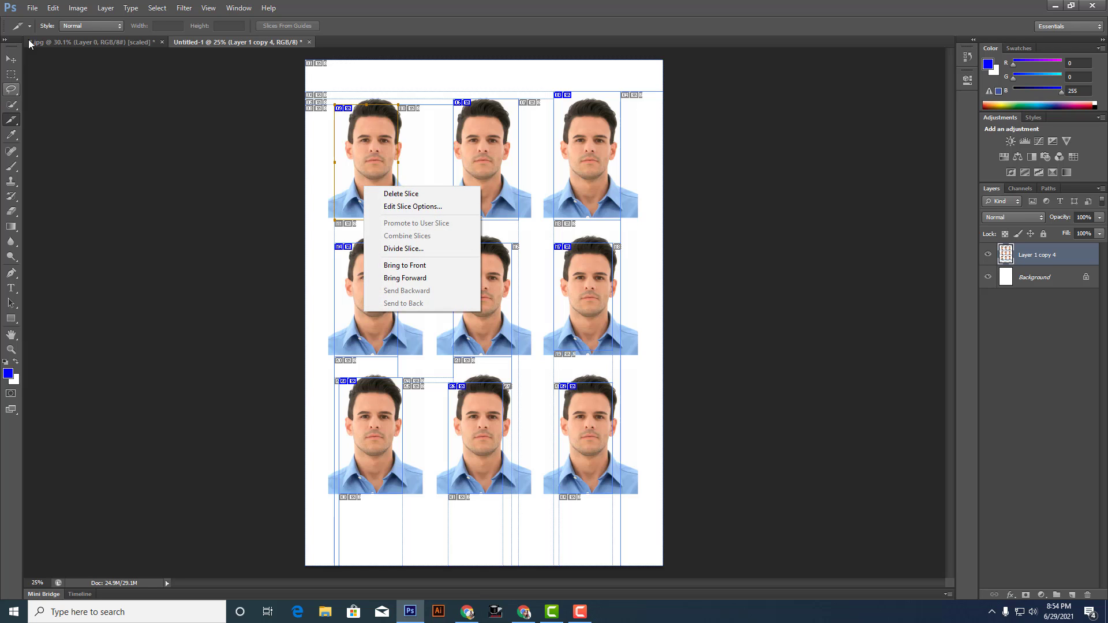
{"action": "left_click", "coordinate": [32, 9]}
{"action": "left_click", "coordinate": [35, 9]}
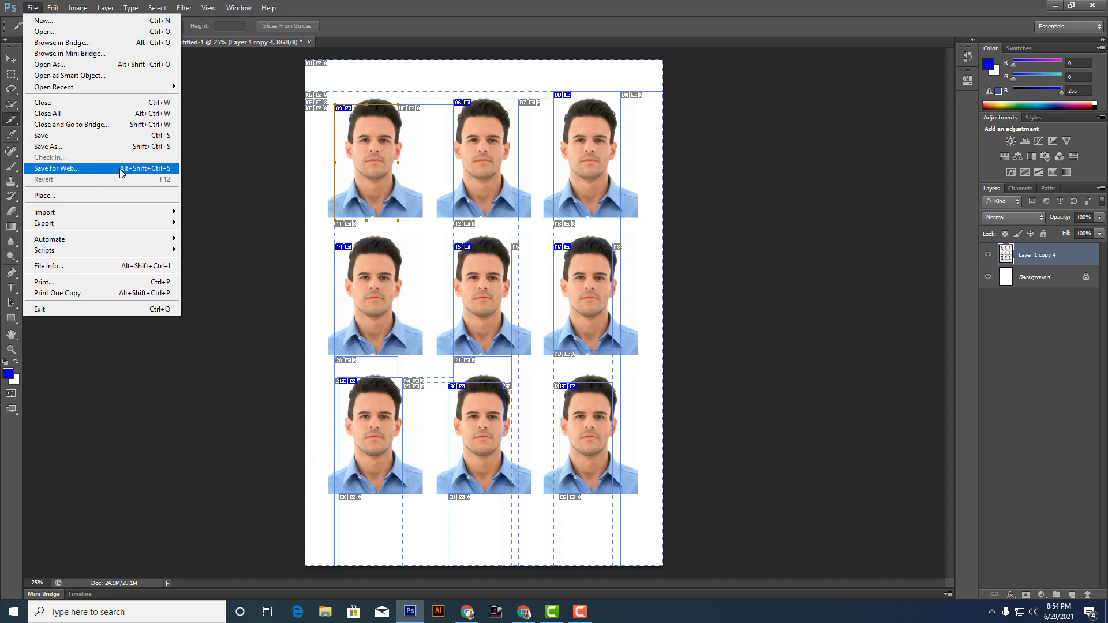
{"action": "left_click", "coordinate": [161, 168]}
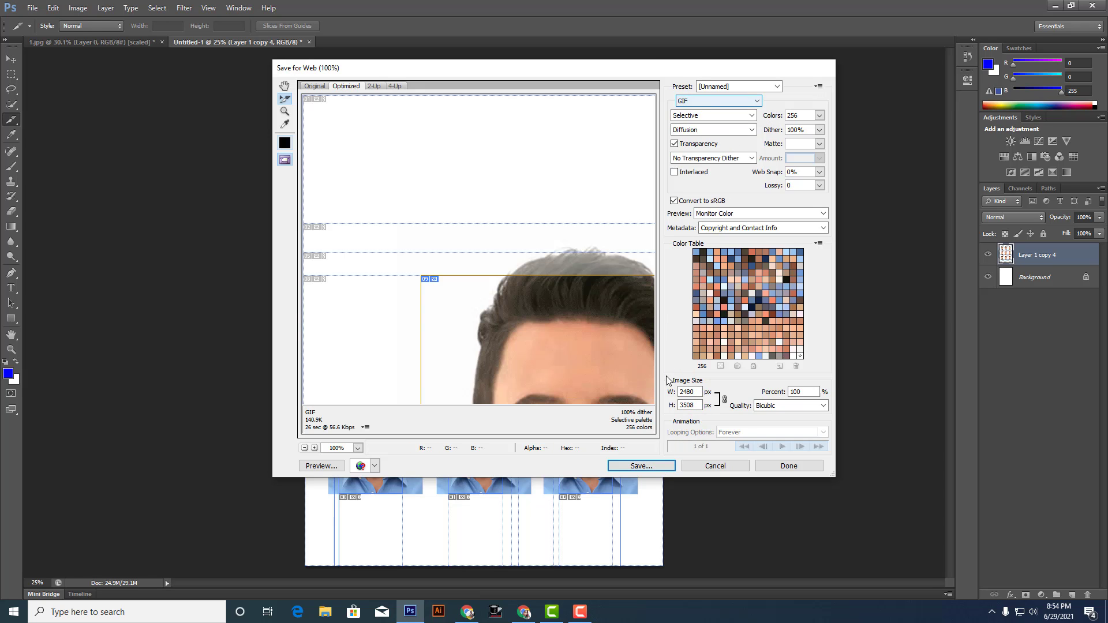
Save all slices as GIF images to the Desktop under the name 'card'.
{"action": "left_click", "coordinate": [647, 465]}
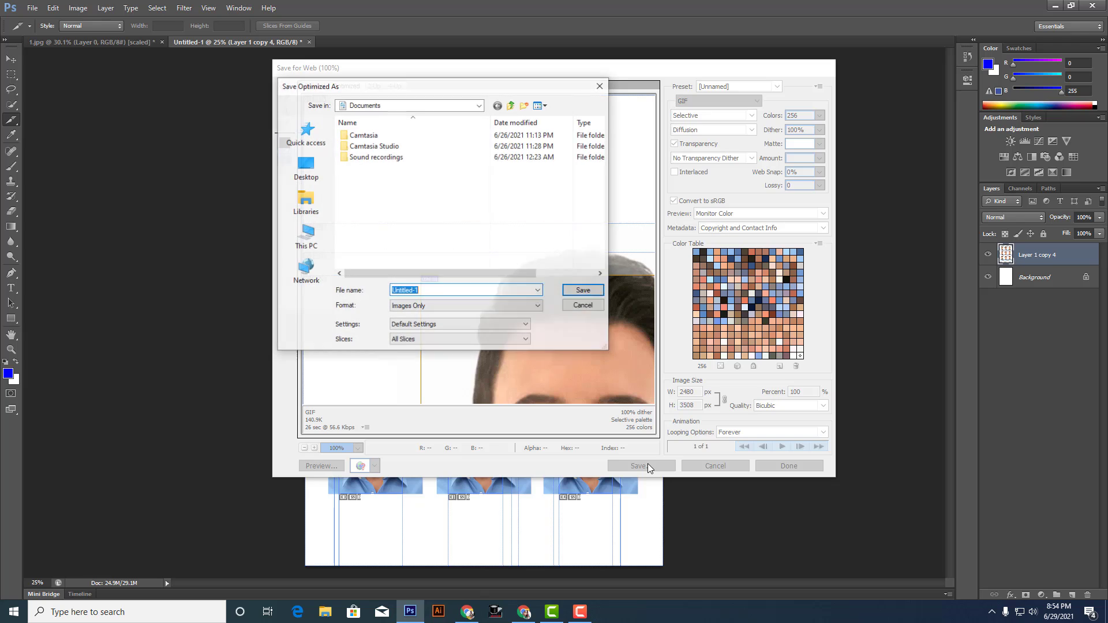
{"action": "left_click", "coordinate": [315, 163]}
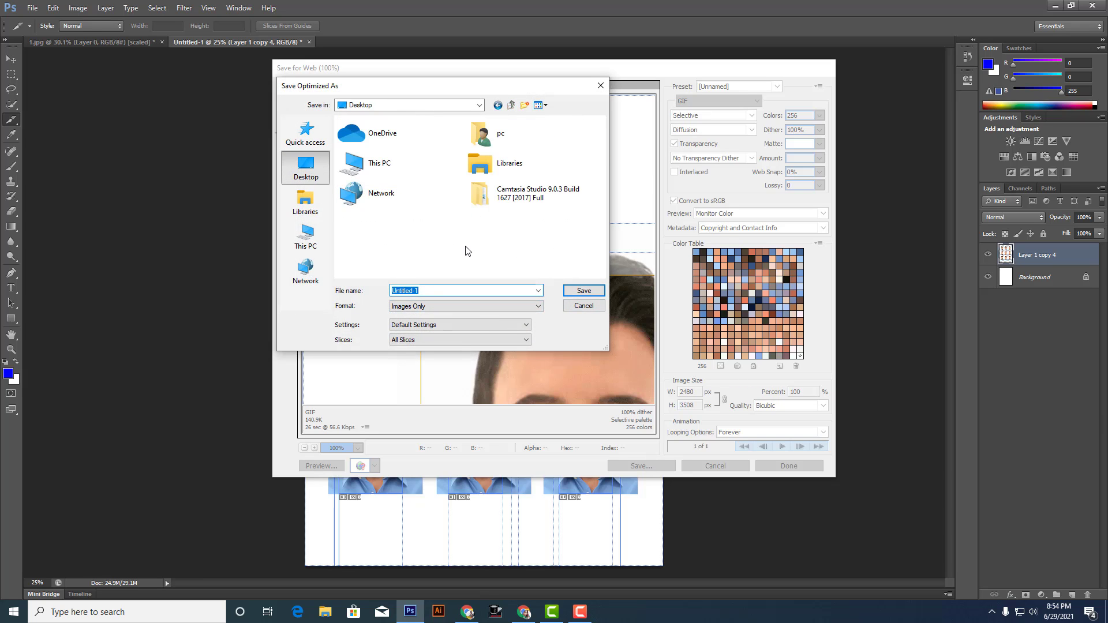
{"action": "type", "text": "card"}
{"action": "left_click", "coordinate": [578, 291]}
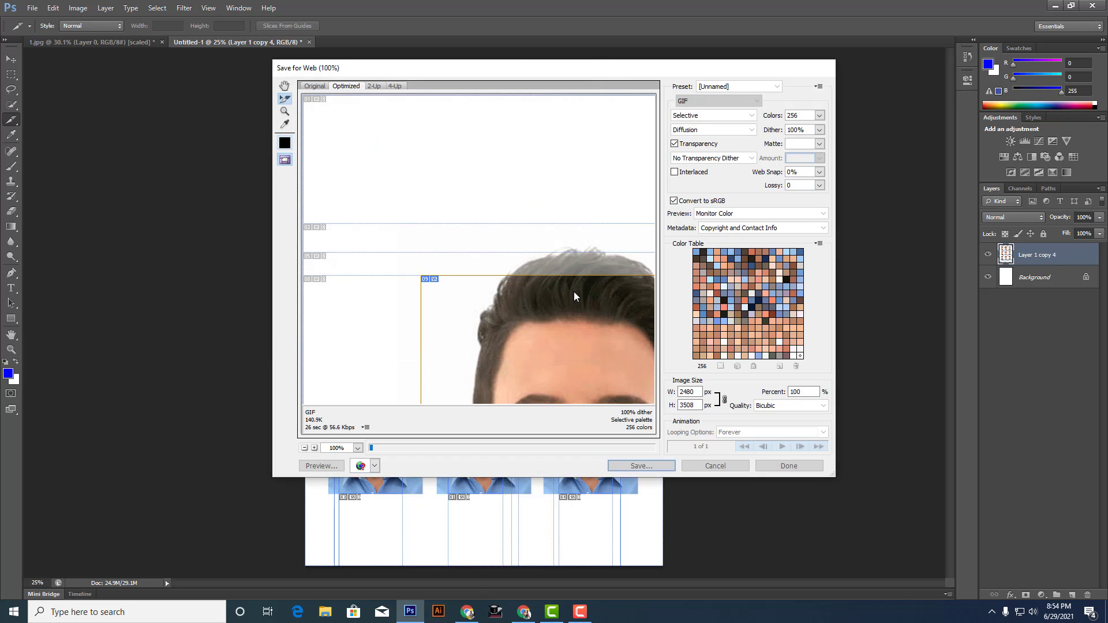